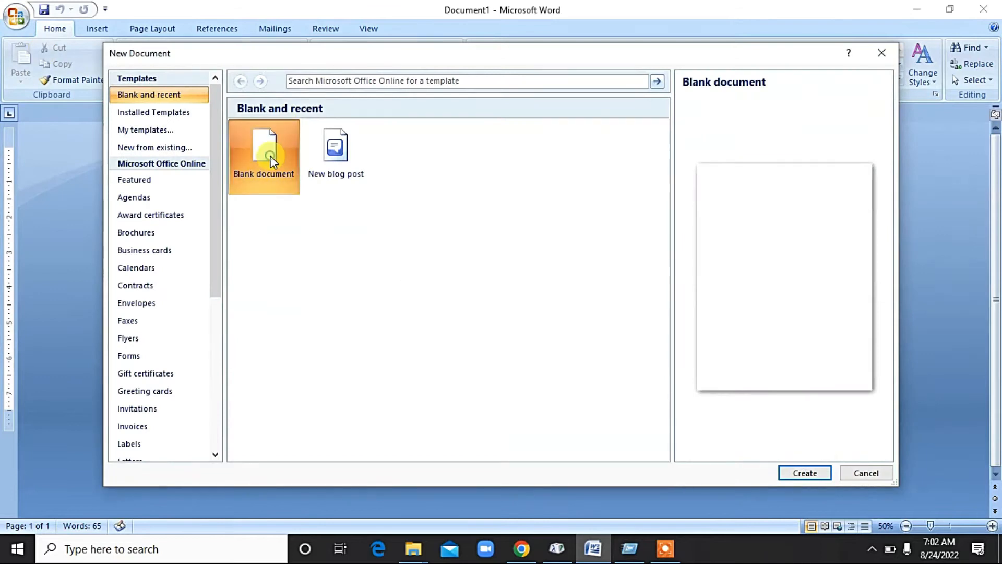
# Create a blank document, zoom to 90%, and set the page orientation to landscape
pyautogui.scroll(4, 207, 209)
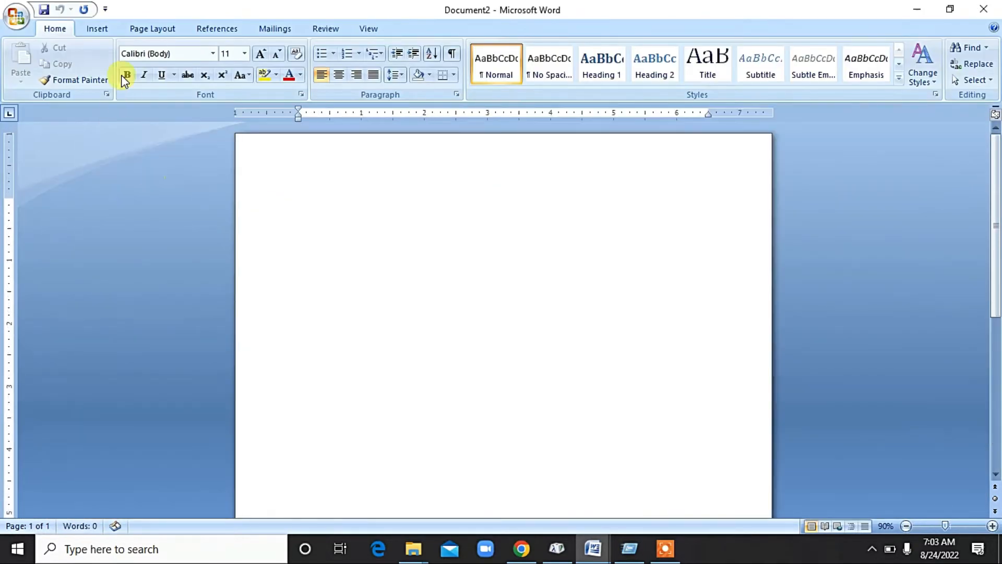
pyautogui.click(152, 29)
pyautogui.click(154, 68)
pyautogui.click(188, 138)
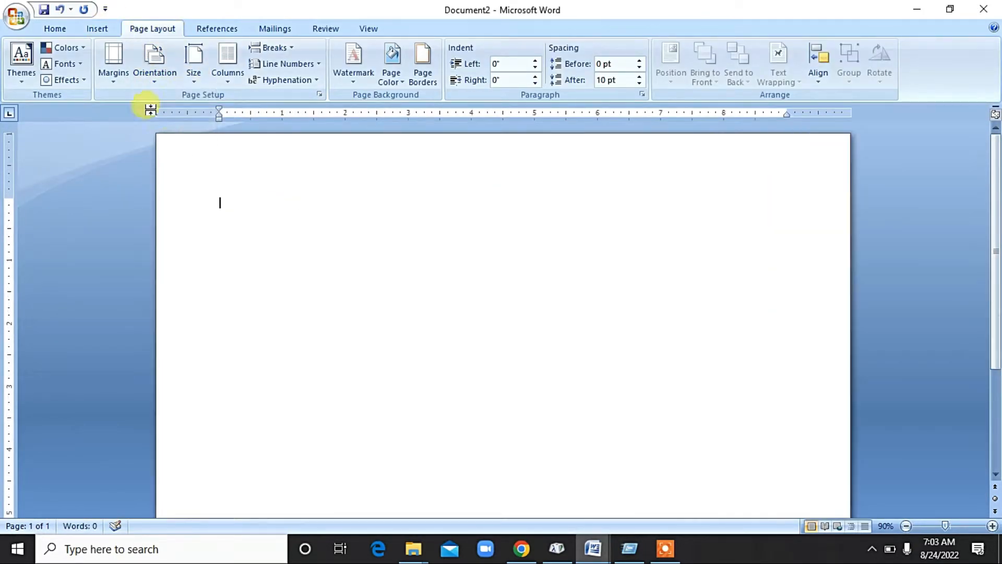
# Set the page margins to Narrow and add a blue decorative art border around the page
pyautogui.click(113, 62)
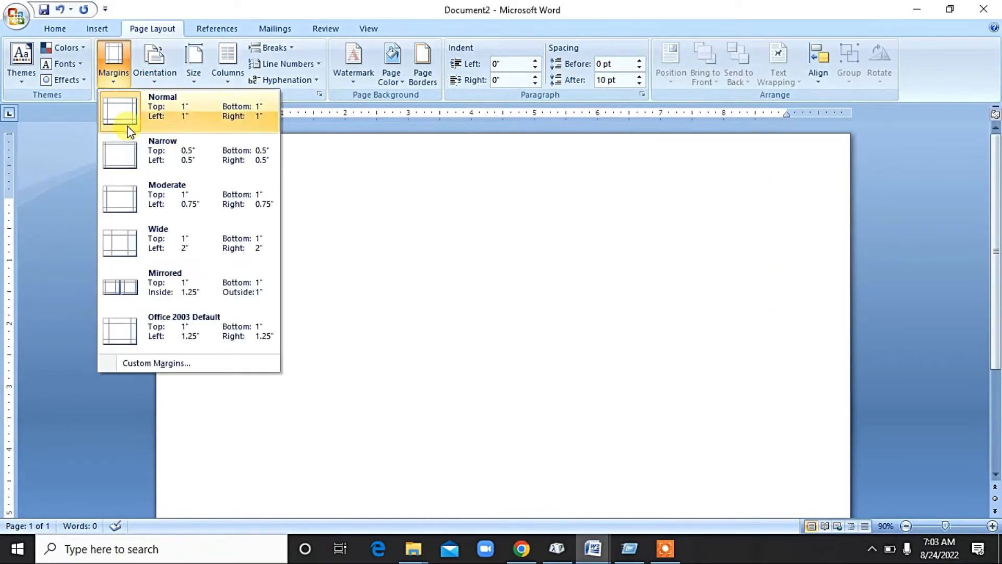
pyautogui.click(218, 160)
pyautogui.doubleClick(313, 170)
pyautogui.doubleClick(301, 216)
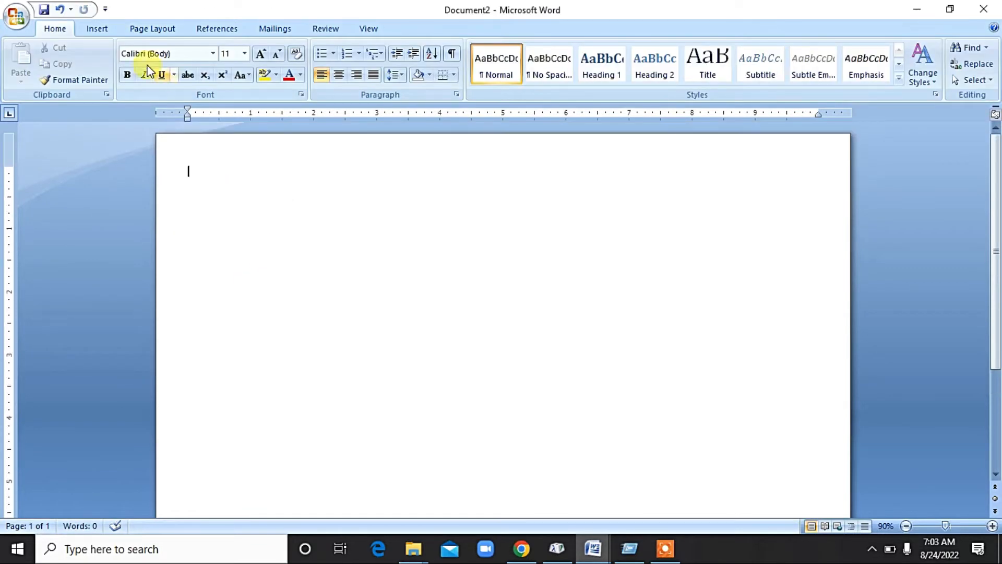
pyautogui.click(152, 29)
pyautogui.click(421, 86)
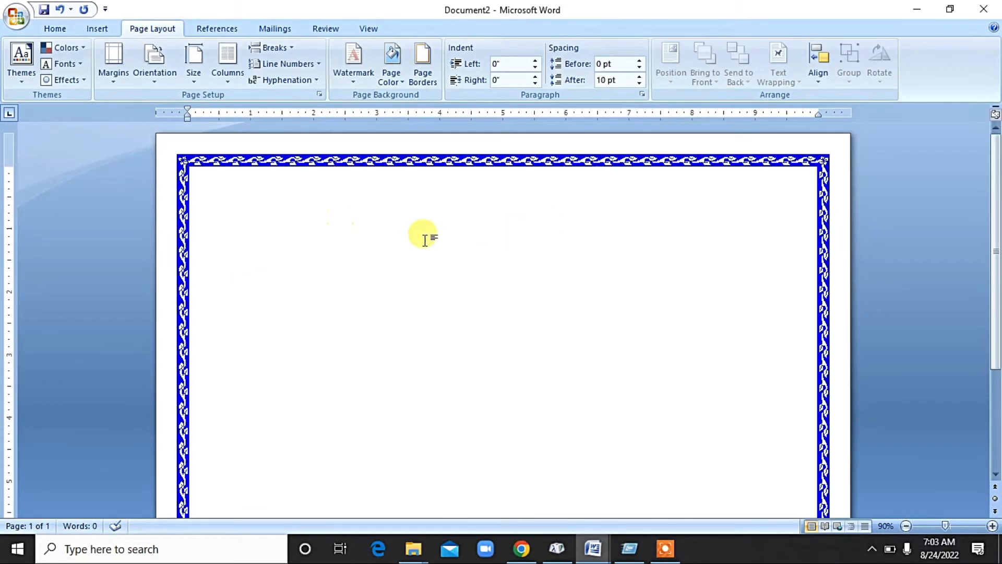
# Start a plain outline WordArt heading with the text "MOUNT EVEREST ENGLISH BOARDING SCHOOL"
pyautogui.click(97, 29)
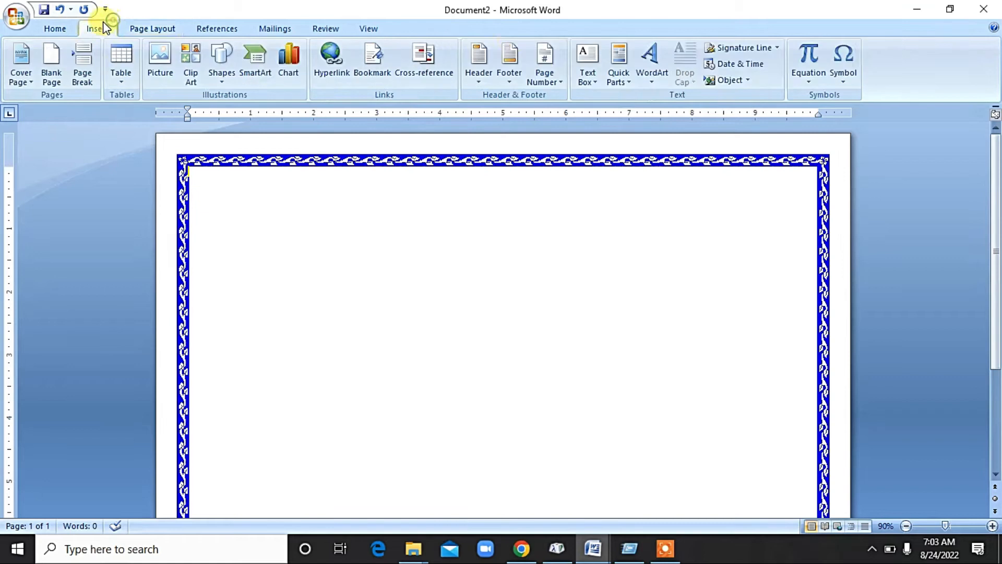
pyautogui.click(651, 66)
pyautogui.click(661, 112)
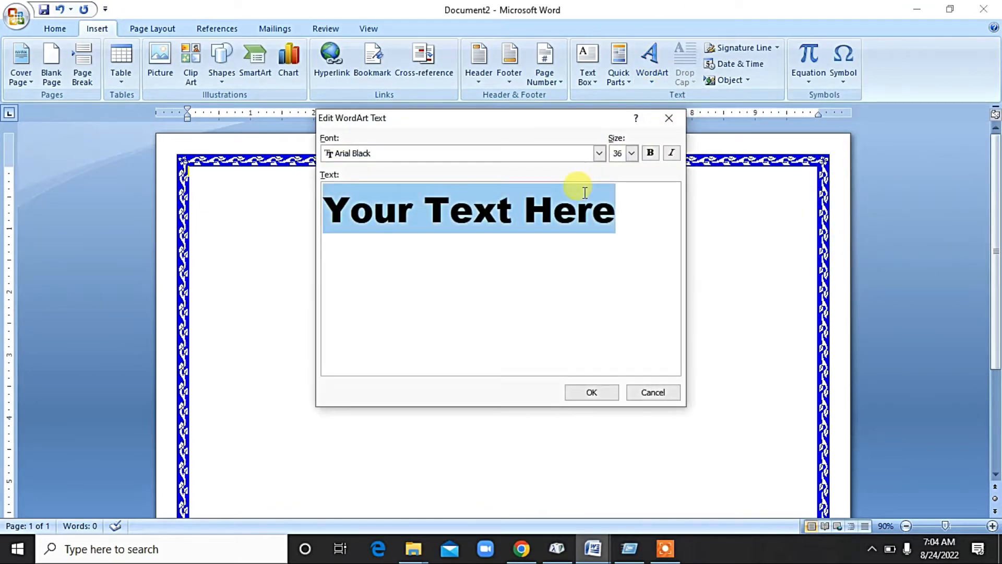
pyautogui.write('MOUNT EVEREST ')
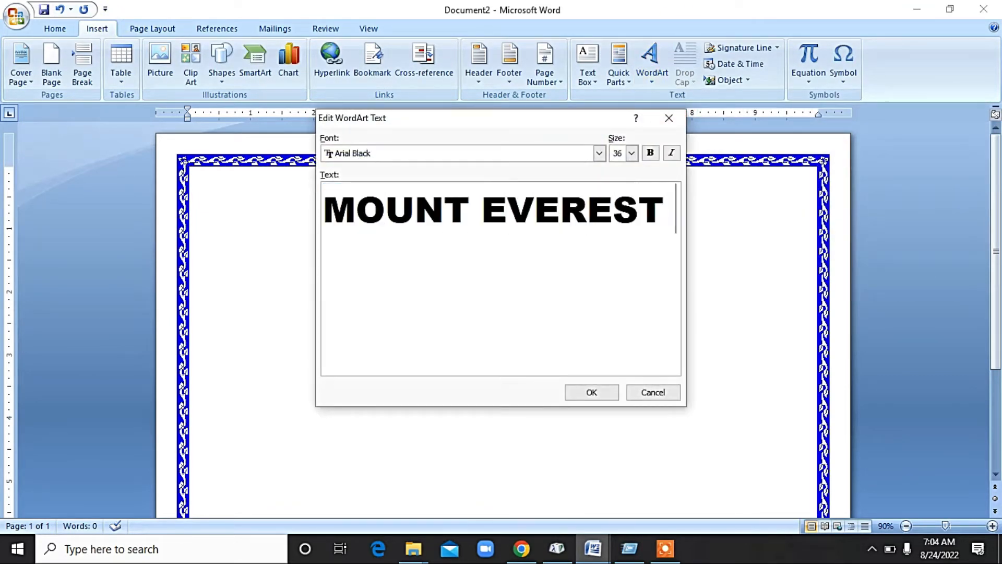
pyautogui.write('ENGLISH BOARDIN')
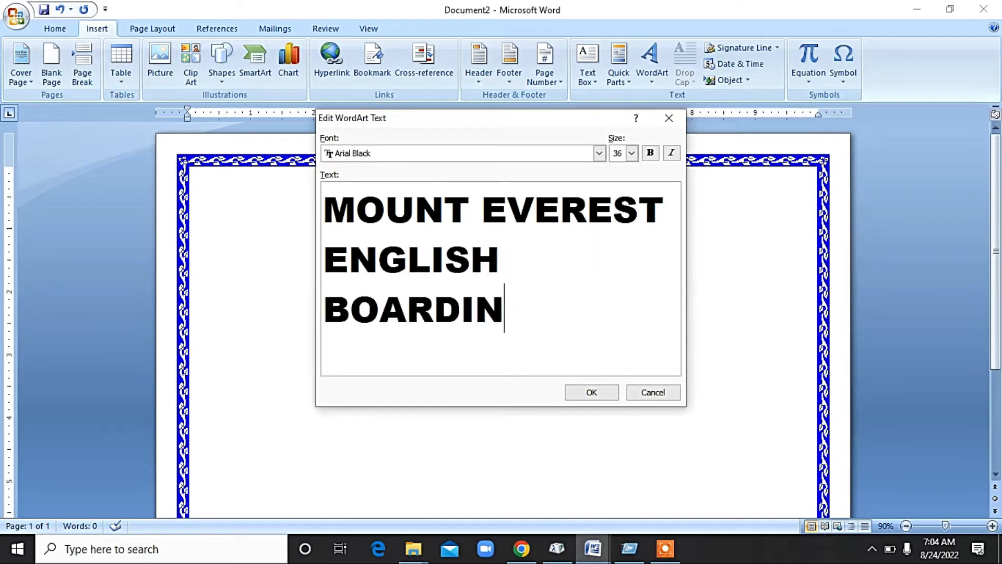
pyautogui.write('G SCGOOL')
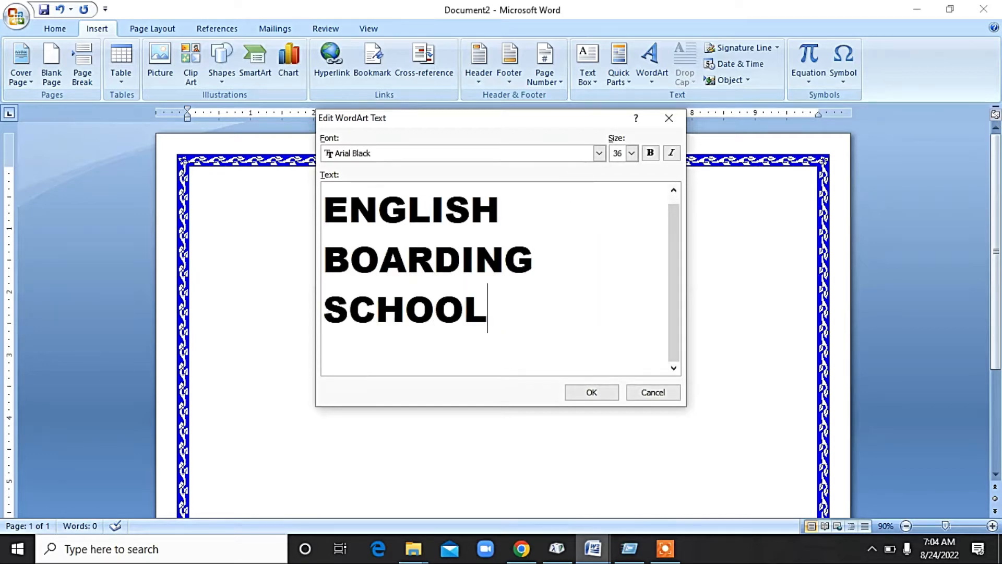
# Browse the available fonts and set the WordArt text to Bahnschrift Light Condensed
pyautogui.click(559, 150)
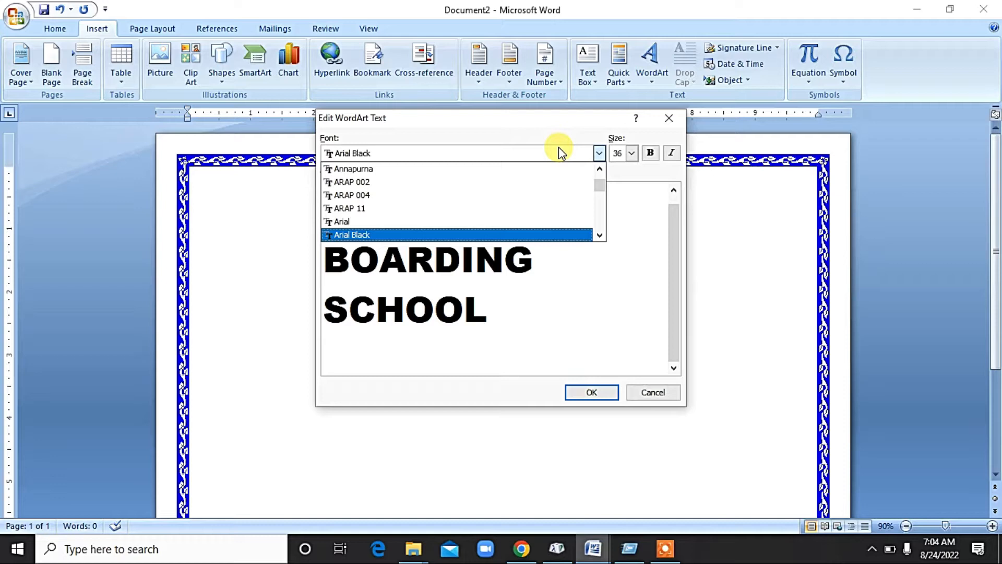
pyautogui.click(496, 151)
pyautogui.click(492, 152)
pyautogui.scroll(-2, 459, 188)
pyautogui.scroll(-7, 462, 192)
pyautogui.scroll(4, 458, 188)
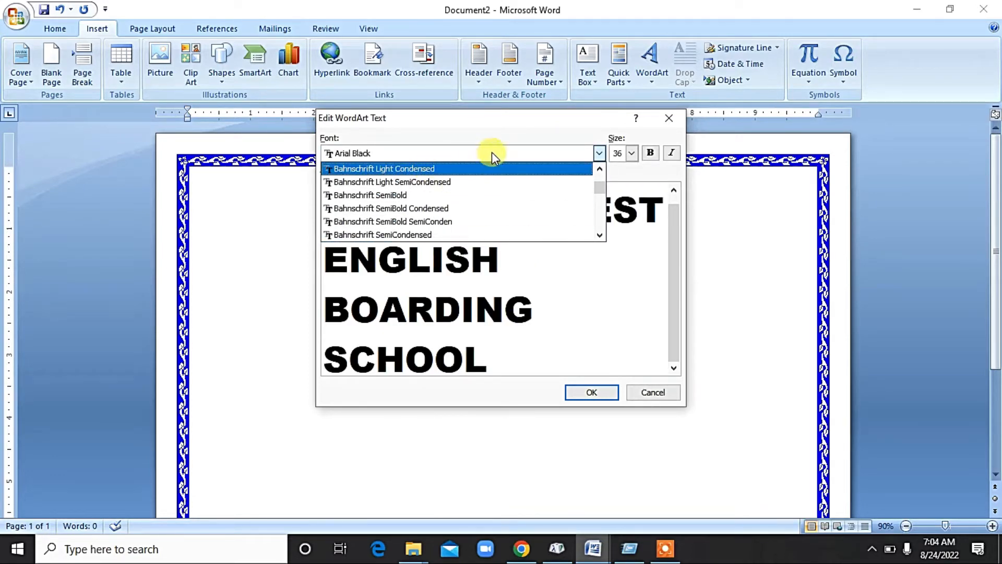
pyautogui.scroll(-15, 522, 214)
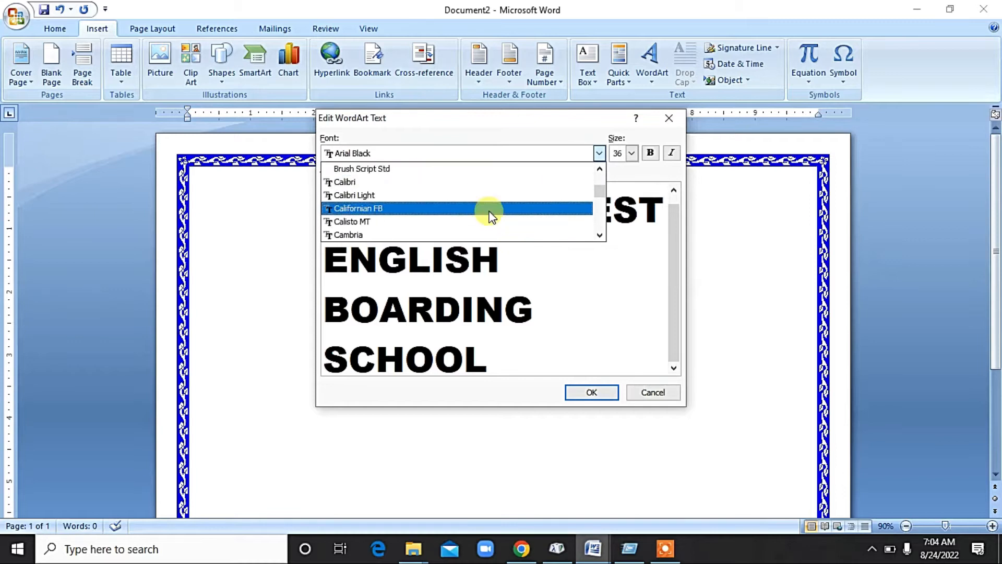
pyautogui.scroll(-10, 484, 209)
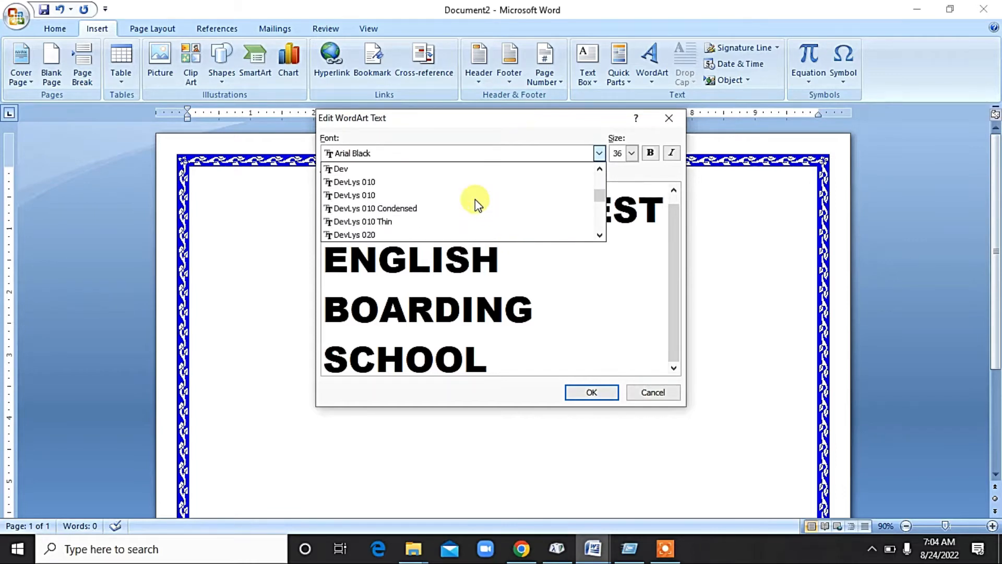
pyautogui.click(431, 157)
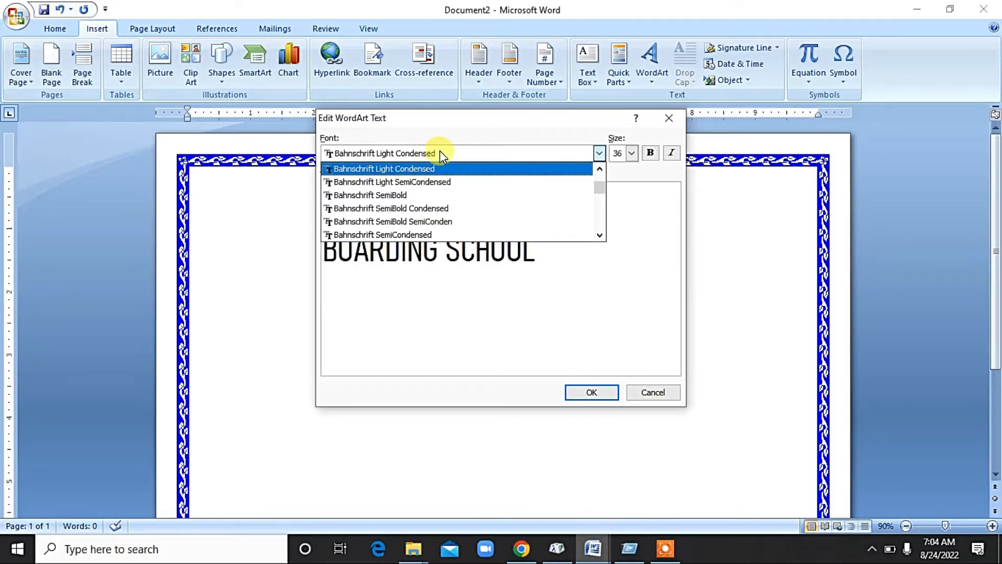
pyautogui.scroll(-4, 452, 205)
pyautogui.click(597, 154)
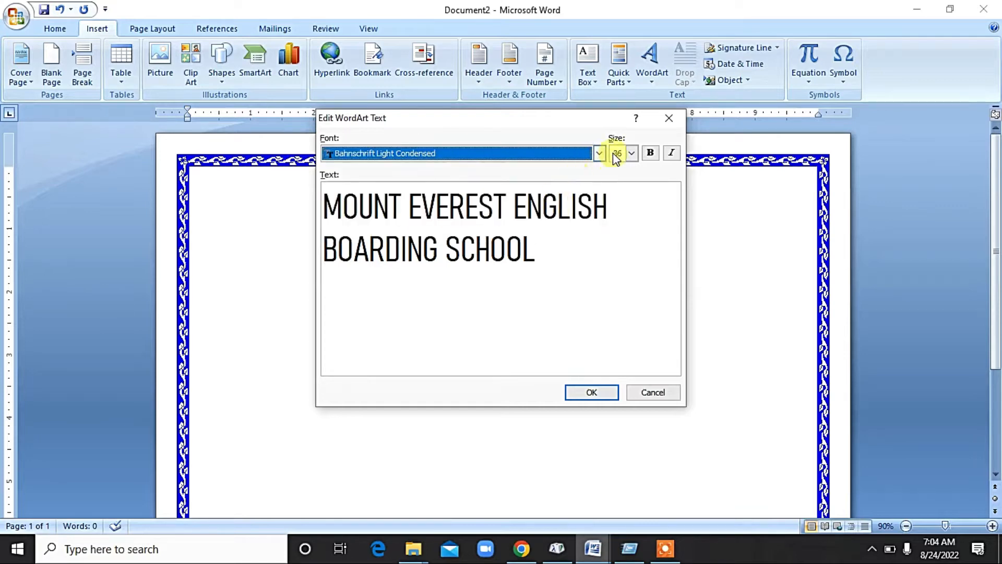
# Set the WordArt text to bold Times New Roman and place the heading on the page
pyautogui.click(600, 153)
pyautogui.moveTo(599, 189); pyautogui.dragTo(597, 223)
pyautogui.click(598, 238)
pyautogui.click(598, 238)
pyautogui.click(459, 222)
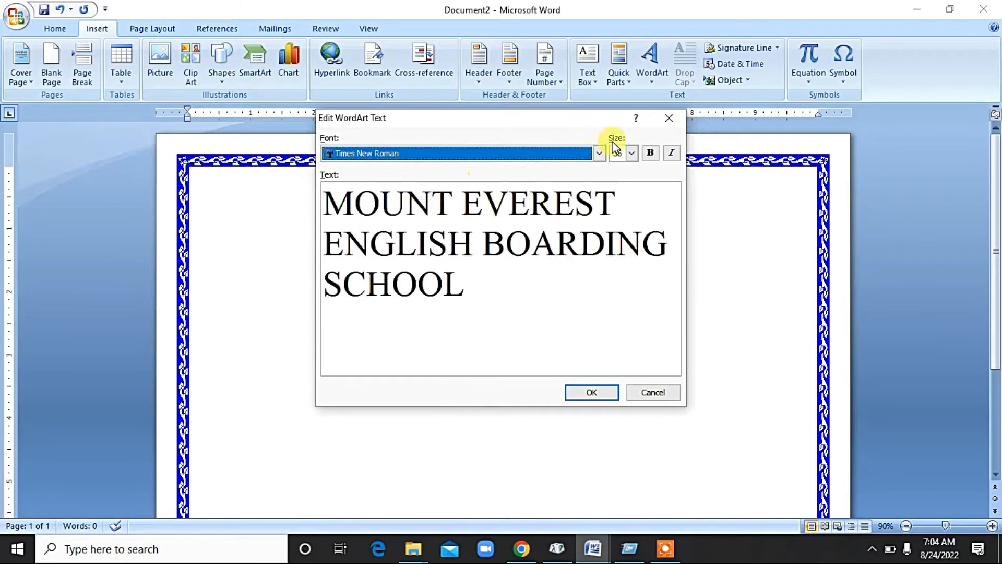
pyautogui.click(650, 152)
pyautogui.click(603, 392)
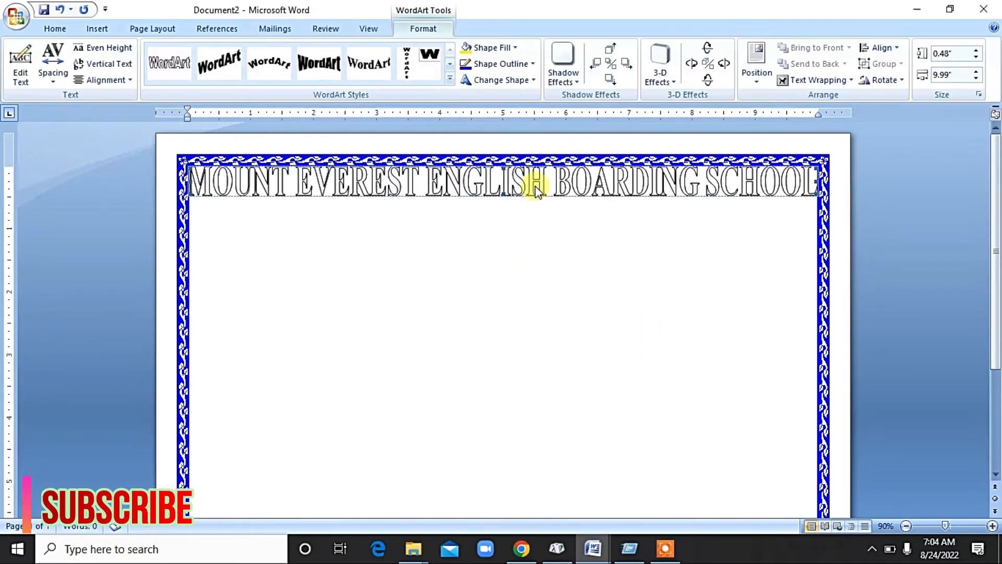
# Set the text wrapping of the school heading WordArt to Behind Text
pyautogui.click(538, 190)
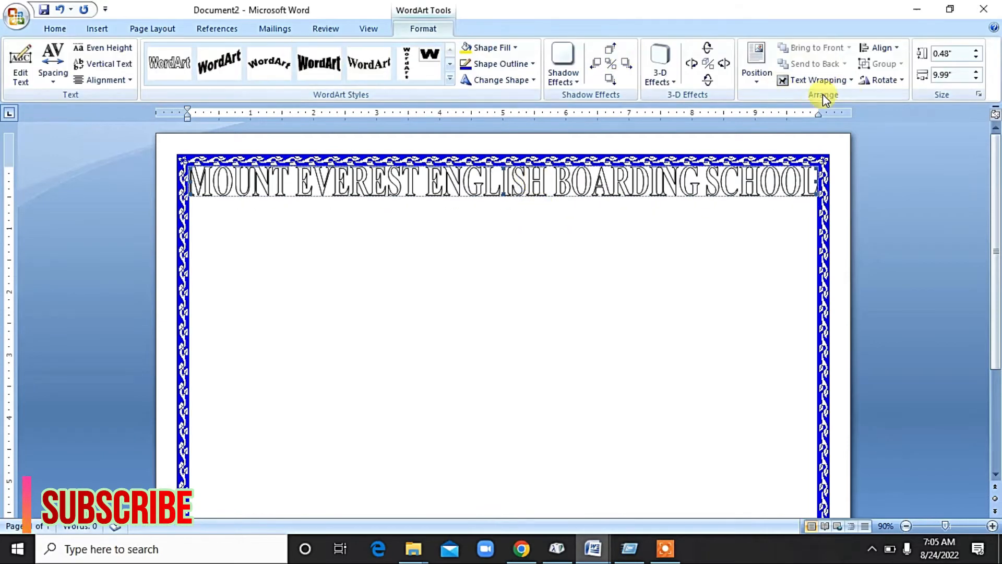
pyautogui.click(802, 81)
pyautogui.click(823, 147)
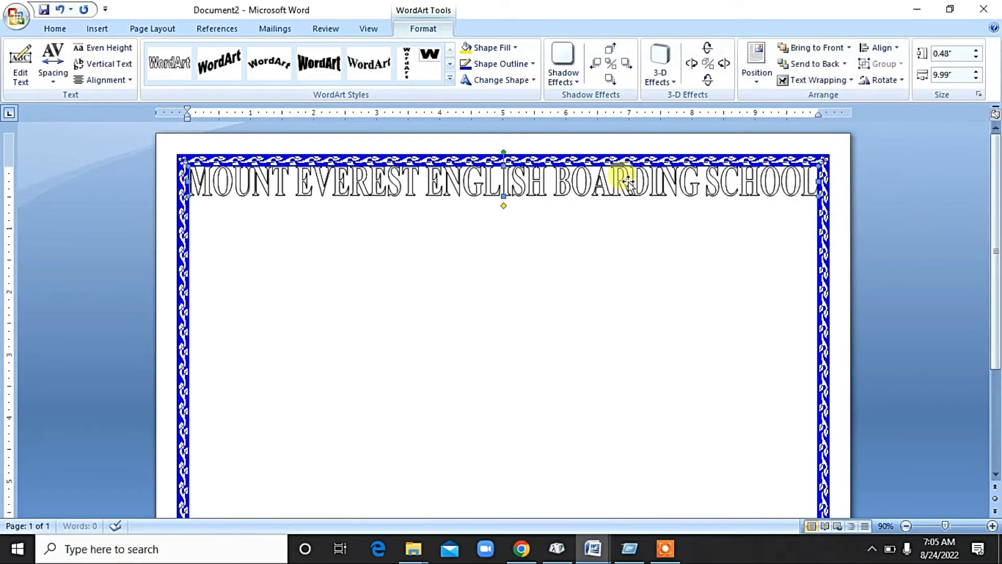
# Give the school heading WordArt a blue fill and a matching blue outline
pyautogui.click(505, 52)
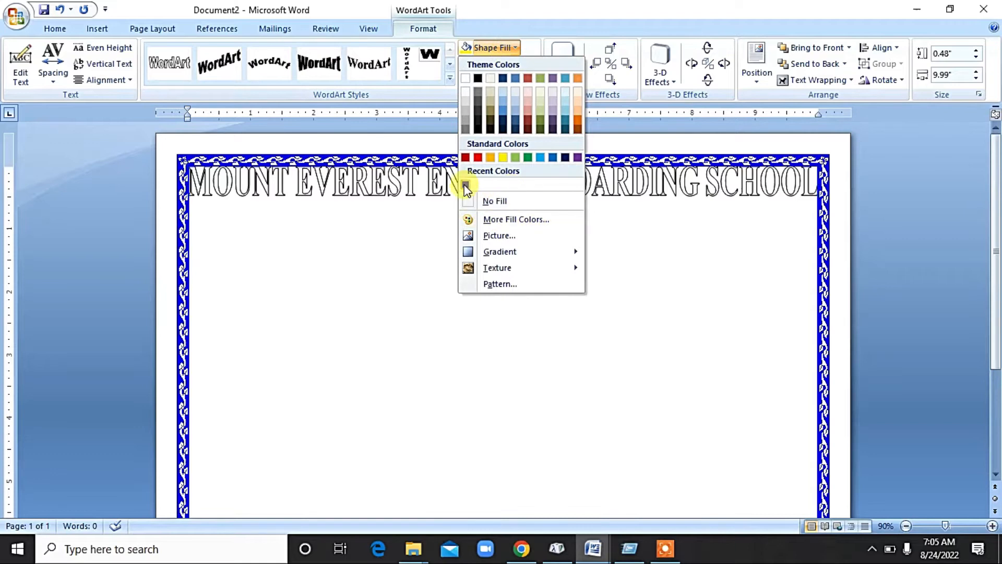
pyautogui.click(465, 185)
pyautogui.click(496, 64)
pyautogui.click(487, 217)
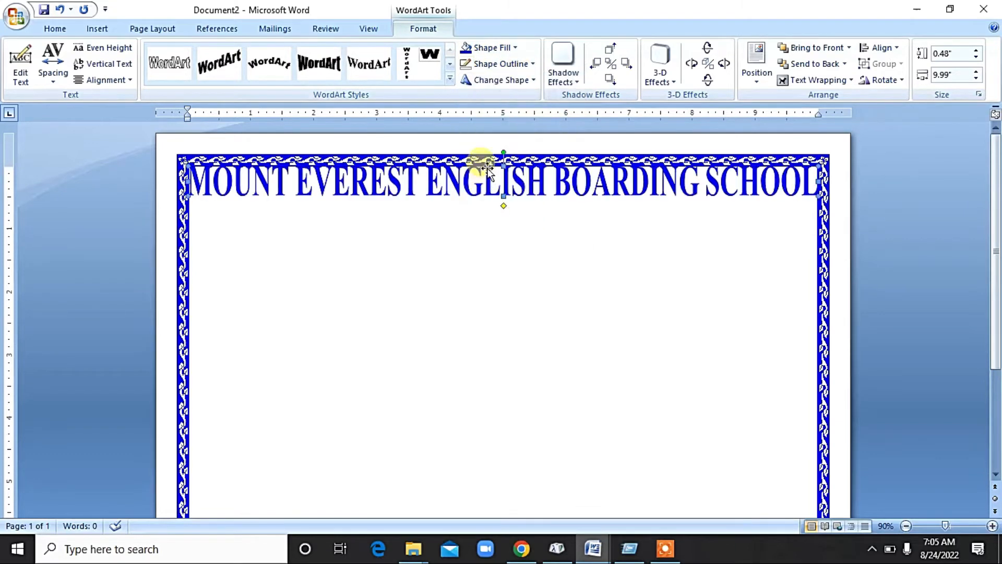
# Narrow the school heading slightly and center it just below the upper page border
pyautogui.moveTo(492, 194); pyautogui.dragTo(491, 197)
pyautogui.moveTo(816, 201)
pyautogui.mouseDown()
pyautogui.moveTo(793, 198)
pyautogui.moveTo(805, 199)
pyautogui.mouseUp()
pyautogui.click(678, 200)
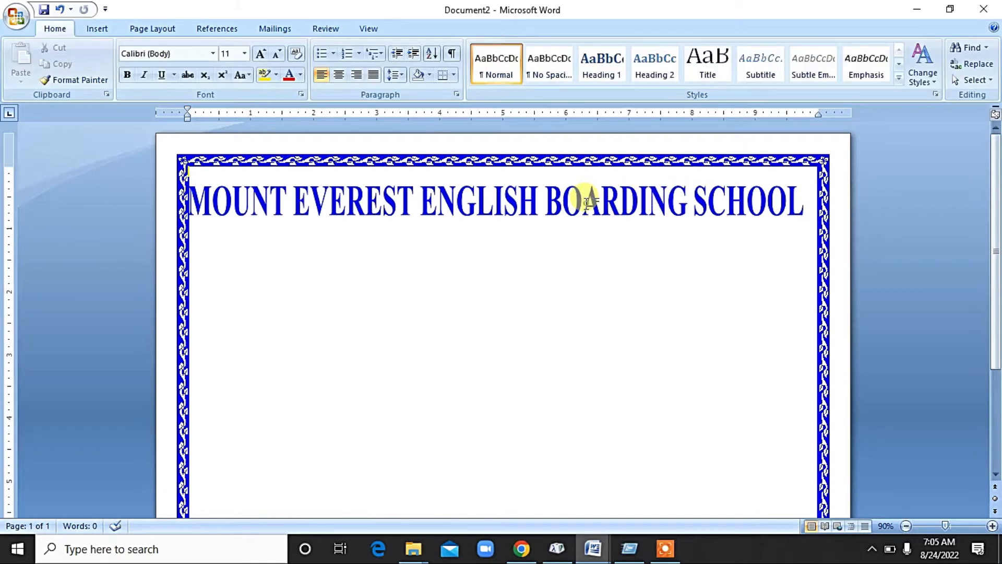
pyautogui.moveTo(389, 201)
pyautogui.mouseDown()
pyautogui.moveTo(380, 195)
pyautogui.moveTo(395, 208)
pyautogui.mouseUp()
# Try Arial Unicode MS as the school heading's font, then discard the text edit
pyautogui.rightClick(494, 194)
pyautogui.click(461, 193)
pyautogui.click(461, 192)
pyautogui.rightClick(464, 196)
pyautogui.click(548, 257)
pyautogui.click(429, 155)
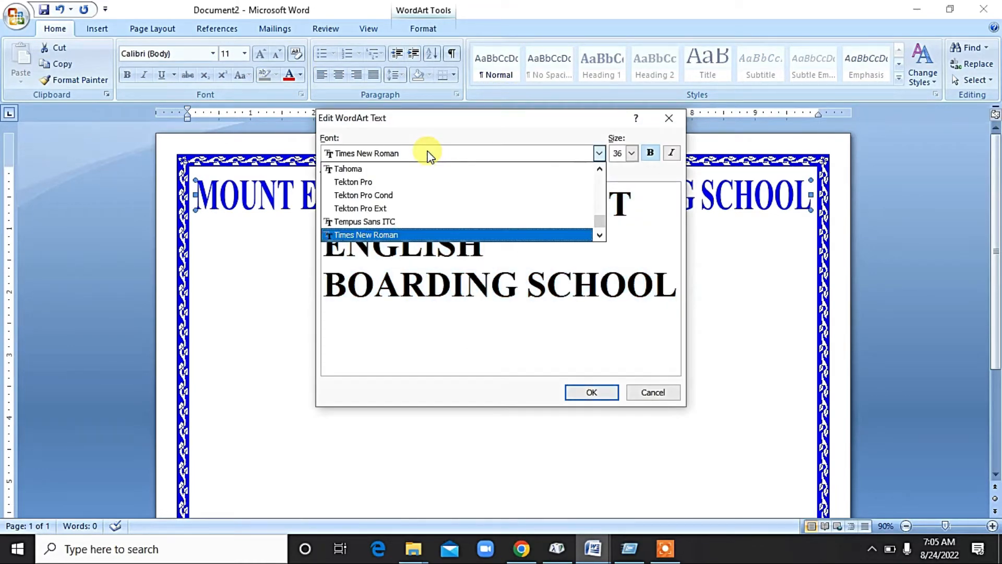
pyautogui.press('Up')
pyautogui.press('Up')
pyautogui.press('Up')
pyautogui.press('Up')
pyautogui.press('Up')
pyautogui.press('Up')
pyautogui.press('Up')
pyautogui.press('Up')
pyautogui.press('Up')
pyautogui.press('Up')
pyautogui.press('Up')
pyautogui.press('Up')
pyautogui.press('Up')
pyautogui.press('Up')
pyautogui.press('Up')
pyautogui.press('Up')
pyautogui.press('Up')
pyautogui.press('Up')
pyautogui.press('Up')
pyautogui.press('Up')
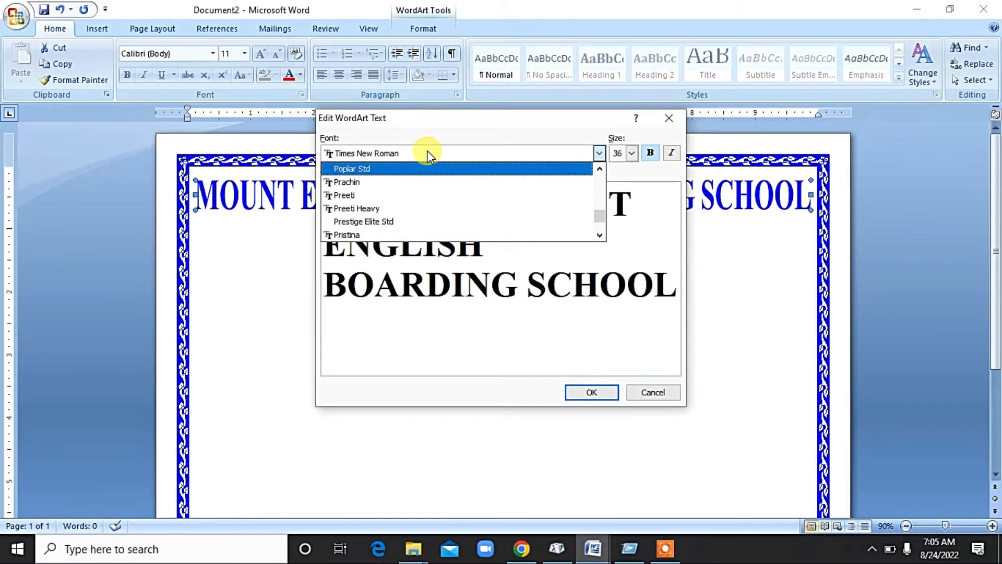
pyautogui.press('Up')
pyautogui.press('Up')
pyautogui.press('Up')
pyautogui.press('Up')
pyautogui.press('Up')
pyautogui.press('Up')
pyautogui.press('Up')
pyautogui.press('Up')
pyautogui.press('Up')
pyautogui.press('Up')
pyautogui.press('Up')
pyautogui.press('Up')
pyautogui.press('Up')
pyautogui.press('Up')
pyautogui.press('Up')
pyautogui.press('Up')
pyautogui.press('Up')
pyautogui.press('Up')
pyautogui.press('Up')
pyautogui.press('Up')
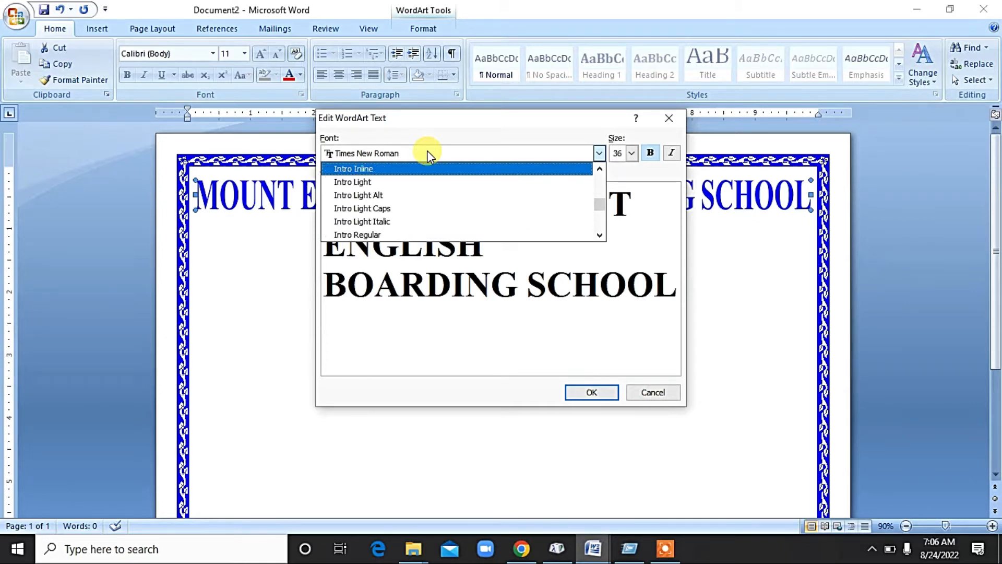
pyautogui.press('Down')
pyautogui.moveTo(599, 202); pyautogui.dragTo(598, 172)
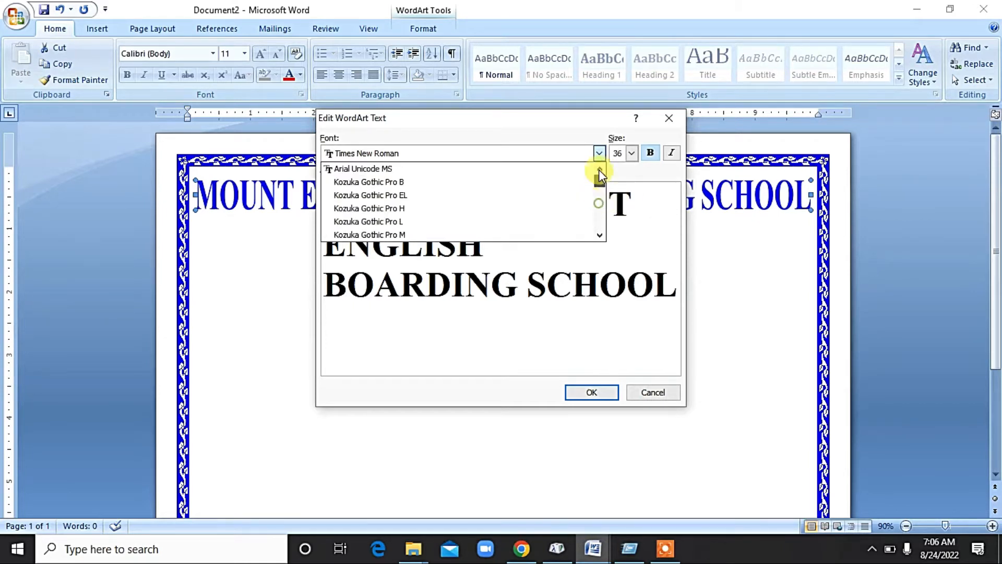
pyautogui.click(600, 238)
pyautogui.click(599, 235)
pyautogui.scroll(10, 519, 179)
pyautogui.click(464, 174)
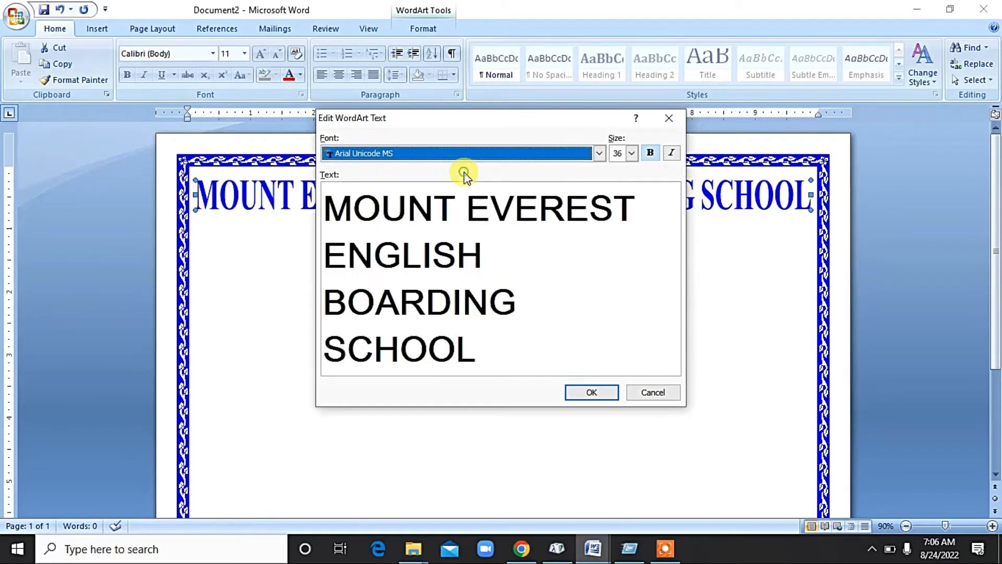
pyautogui.click(599, 152)
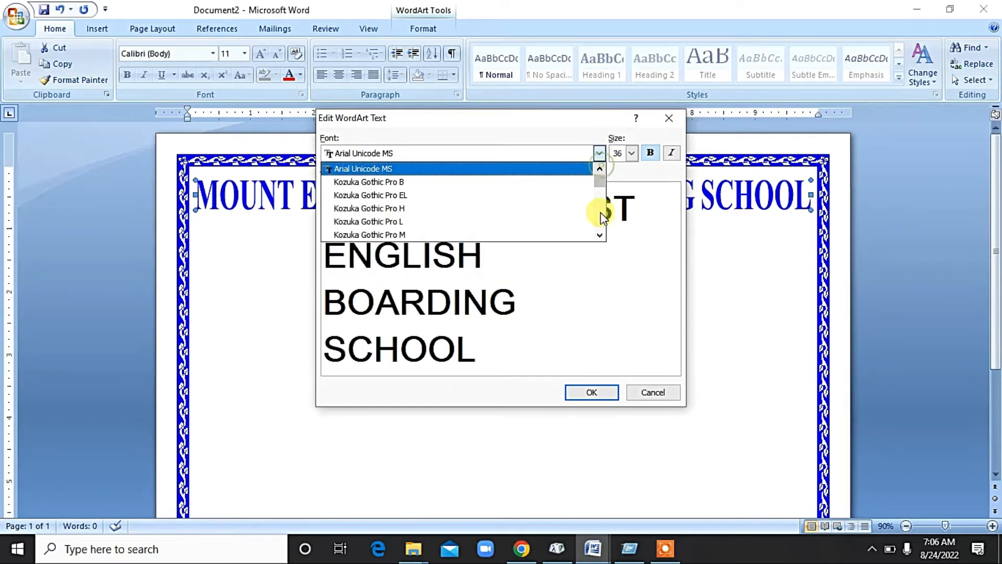
pyautogui.click(599, 236)
pyautogui.moveTo(602, 181); pyautogui.dragTo(503, 152)
pyautogui.click(647, 392)
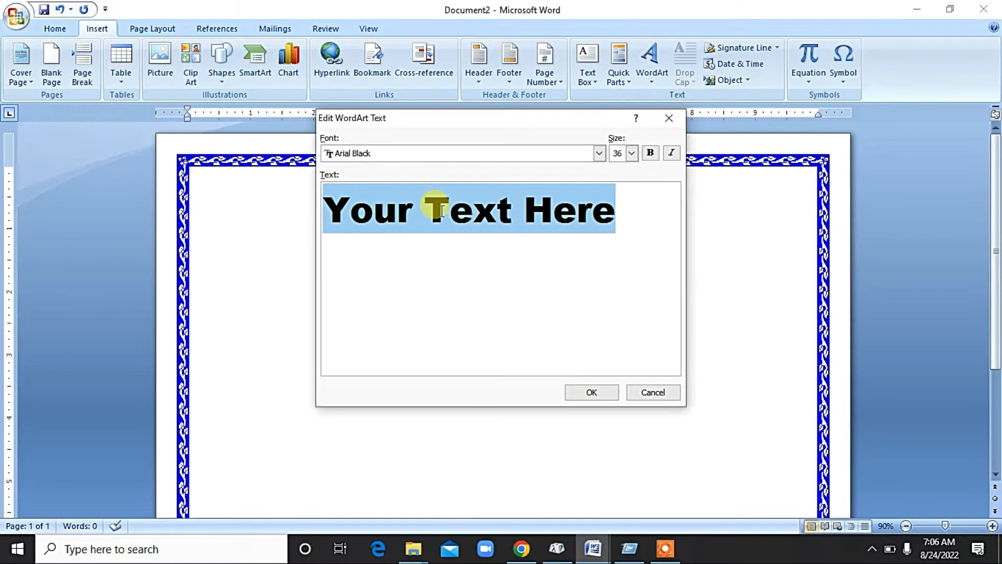
# Insert a new Arial Black, size 36 WordArt heading reading "MOUNT EVEREST ENGLISH BOARDING SCHOOL"
pyautogui.write('MOUNT EVERES')
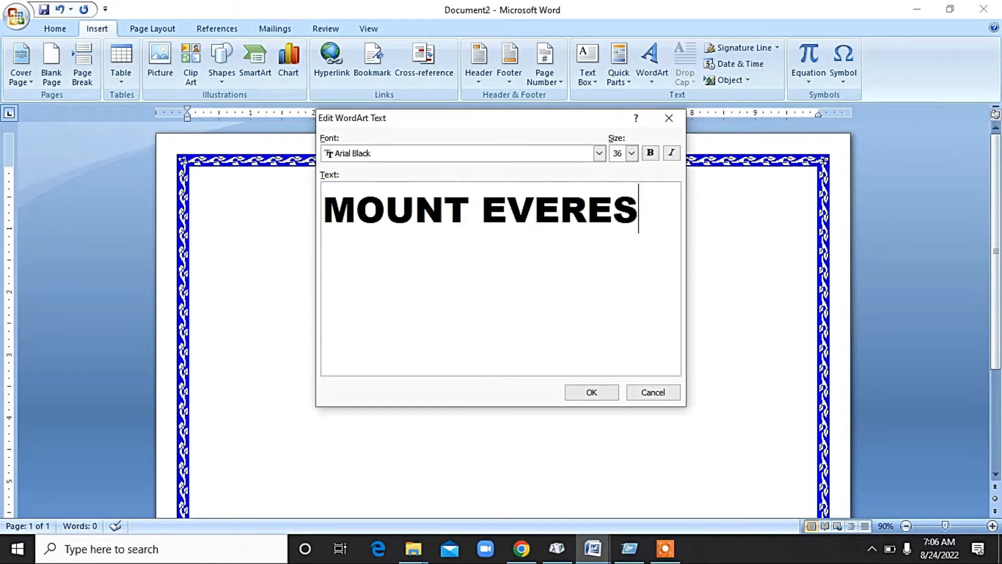
pyautogui.write('T EBGLISH BOARDING SCG')
pyautogui.write('HOO')
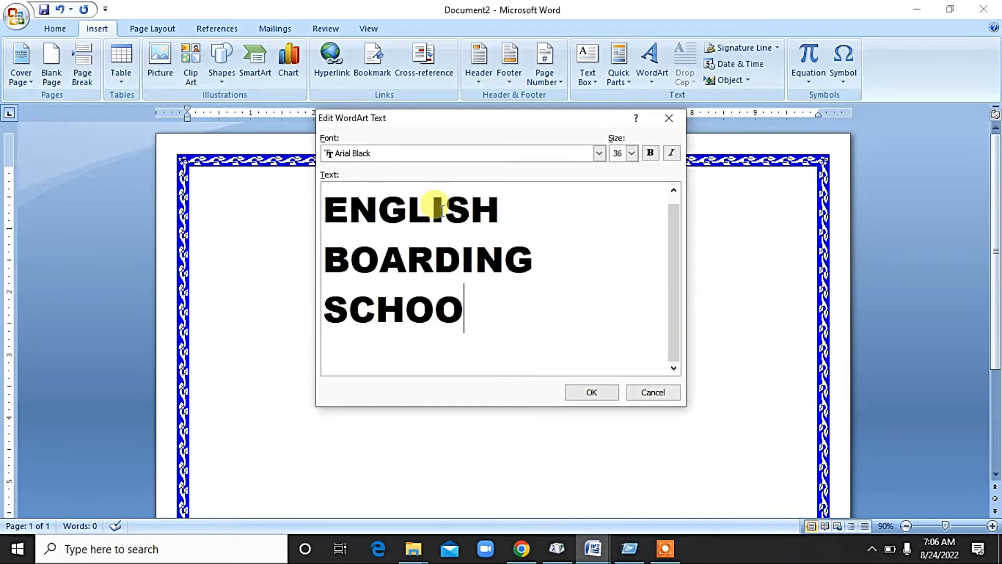
pyautogui.click(591, 392)
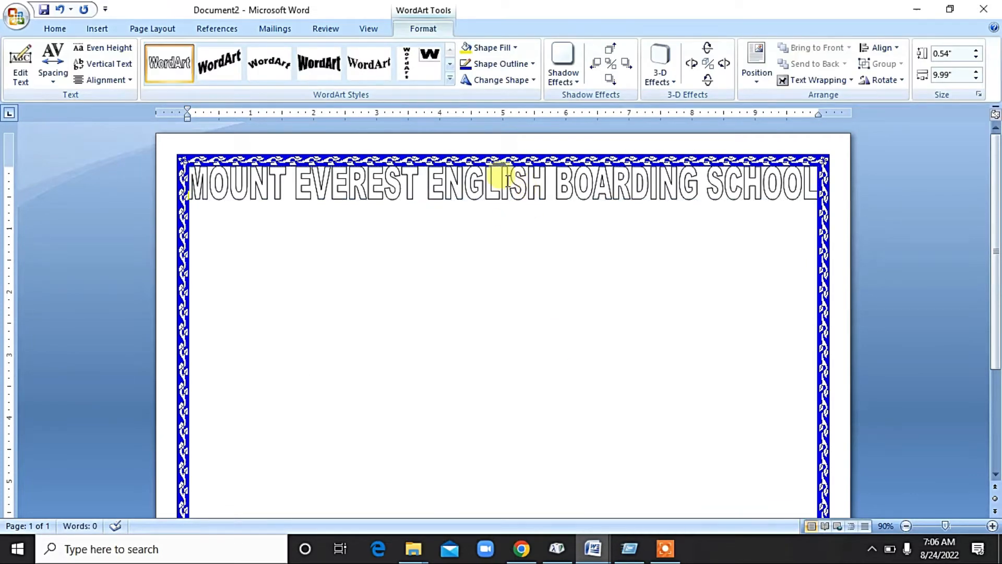
# Set the new school heading WordArt's text wrapping to In Front of Text
pyautogui.click(511, 184)
pyautogui.click(523, 177)
pyautogui.click(523, 176)
pyautogui.click(523, 176)
pyautogui.click(536, 186)
pyautogui.click(389, 171)
pyautogui.click(423, 28)
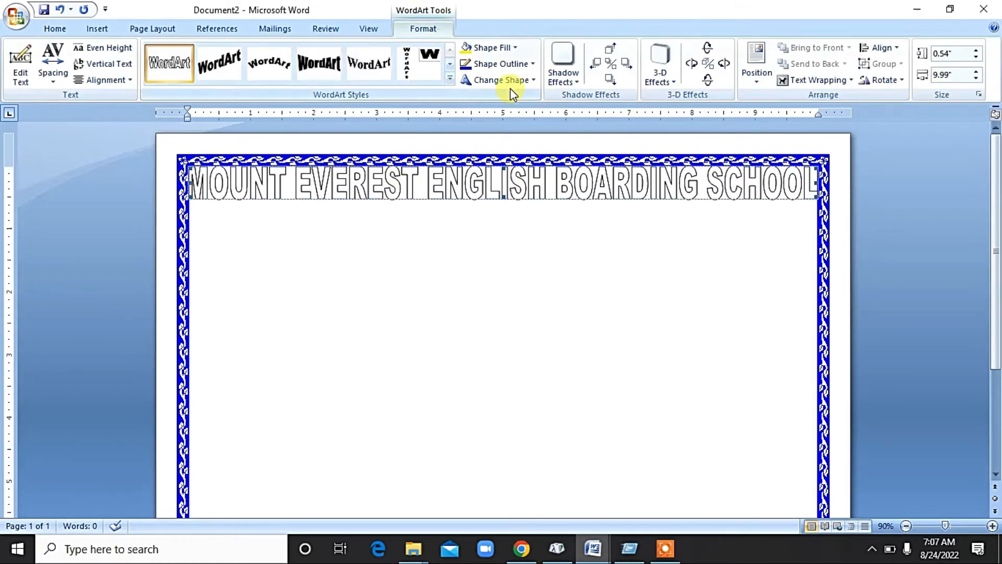
pyautogui.click(803, 80)
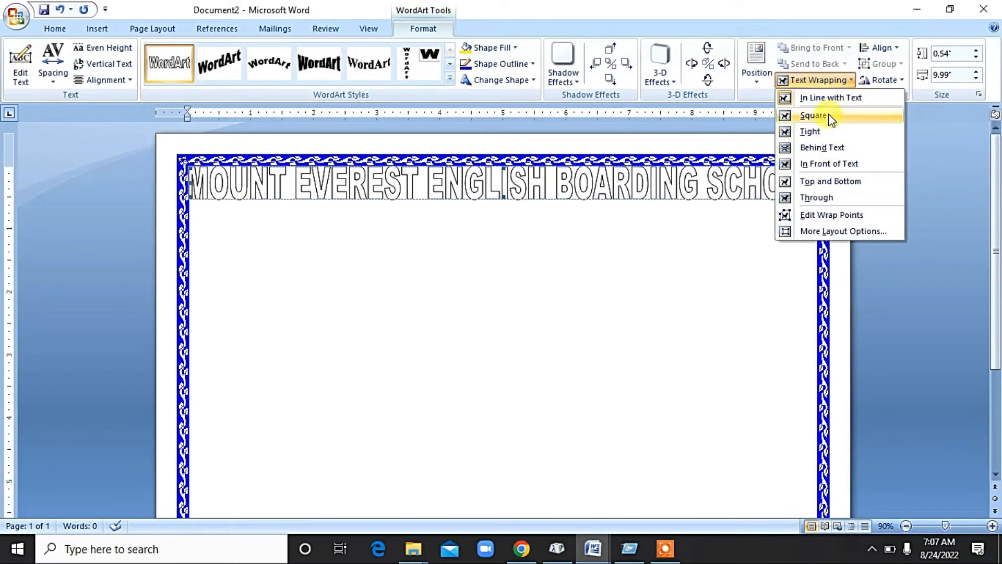
pyautogui.click(829, 163)
# Give the school heading WordArt a blue fill and blue outline matching the page border
pyautogui.click(500, 48)
pyautogui.click(465, 184)
pyautogui.click(528, 64)
pyautogui.click(490, 216)
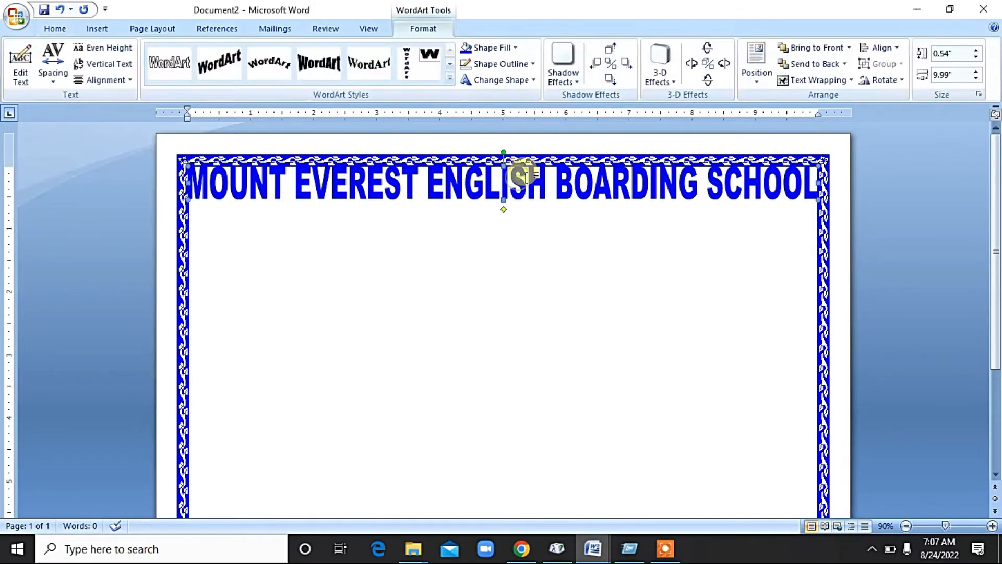
# Move the school heading slightly below the upper page border and narrow it from both ends to about 9.64 inches
pyautogui.click(518, 177)
pyautogui.click(467, 172)
pyautogui.moveTo(468, 172); pyautogui.dragTo(471, 187)
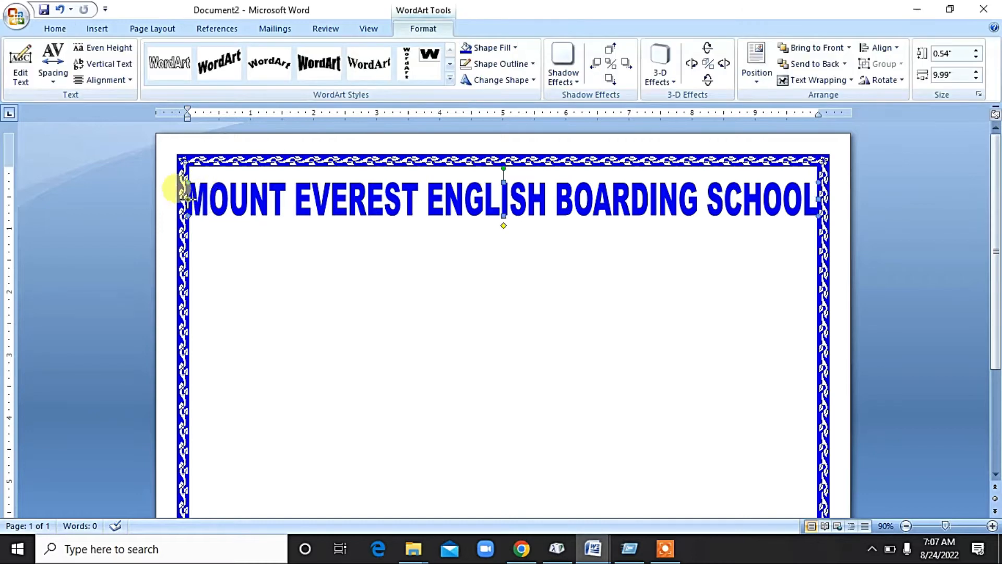
pyautogui.moveTo(189, 199); pyautogui.dragTo(197, 199)
pyautogui.moveTo(815, 200); pyautogui.dragTo(802, 201)
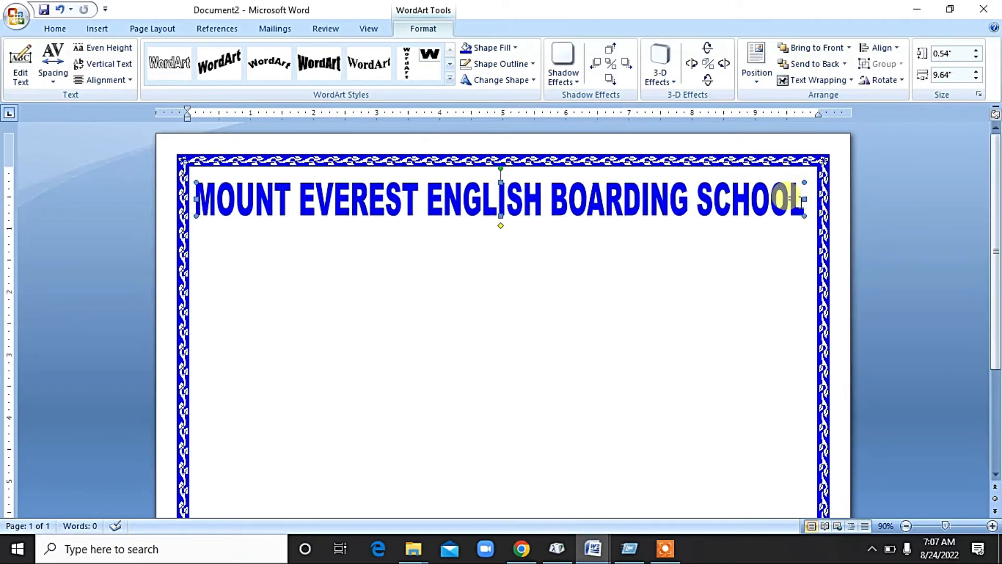
# Nudge the school heading right and slightly up so it is centered between the side borders
pyautogui.hotkey('ctrl', 'Right')
pyautogui.hotkey('ctrl', 'Right')
pyautogui.hotkey('ctrl', 'Right')
pyautogui.hotkey('ctrl', 'Right')
pyautogui.hotkey('ctrl', 'Right')
pyautogui.hotkey('ctrl', 'Right')
pyautogui.hotkey('ctrl', 'Right')
pyautogui.hotkey('ctrl', 'Right')
pyautogui.hotkey('ctrl', 'Up')
pyautogui.hotkey('ctrl', 'Up')
pyautogui.hotkey('ctrl', 'Up')
pyautogui.hotkey('ctrl', 'Up')
pyautogui.hotkey('ctrl', 'Up')
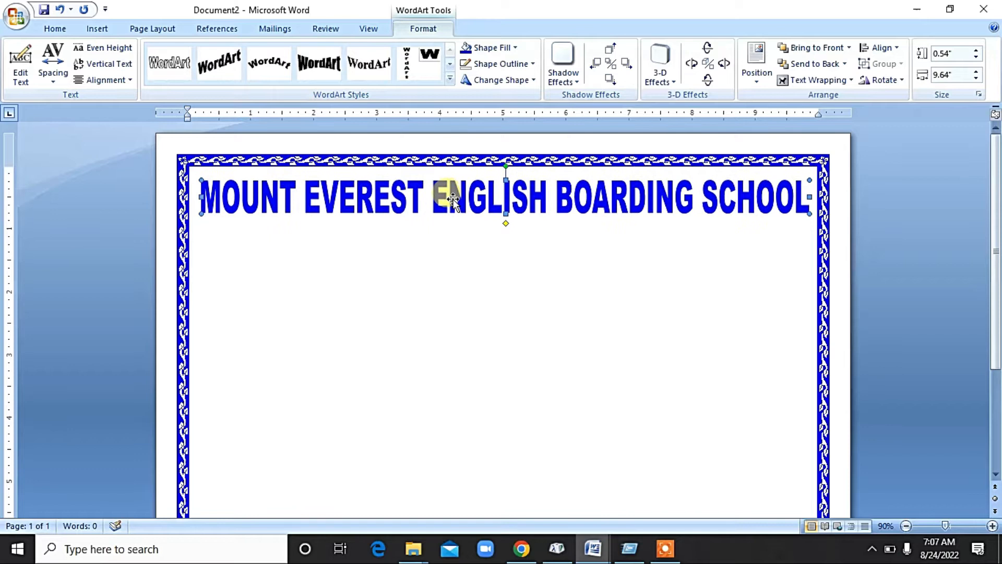
# Try to reposition the school heading slightly lower on the page
pyautogui.moveTo(535, 196)
pyautogui.mouseDown()
pyautogui.moveTo(535, 238)
pyautogui.moveTo(546, 201)
pyautogui.mouseUp()
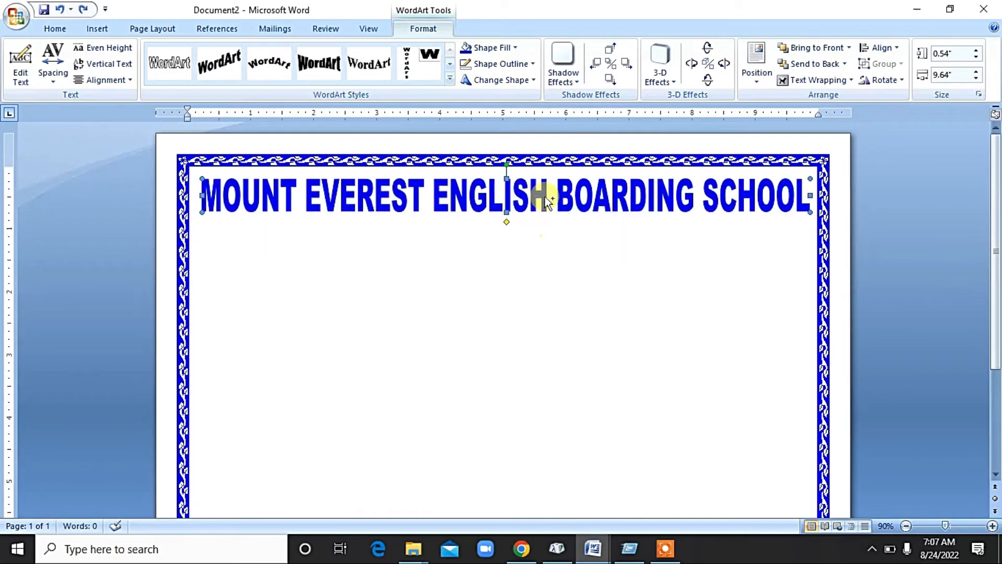
pyautogui.click(544, 232)
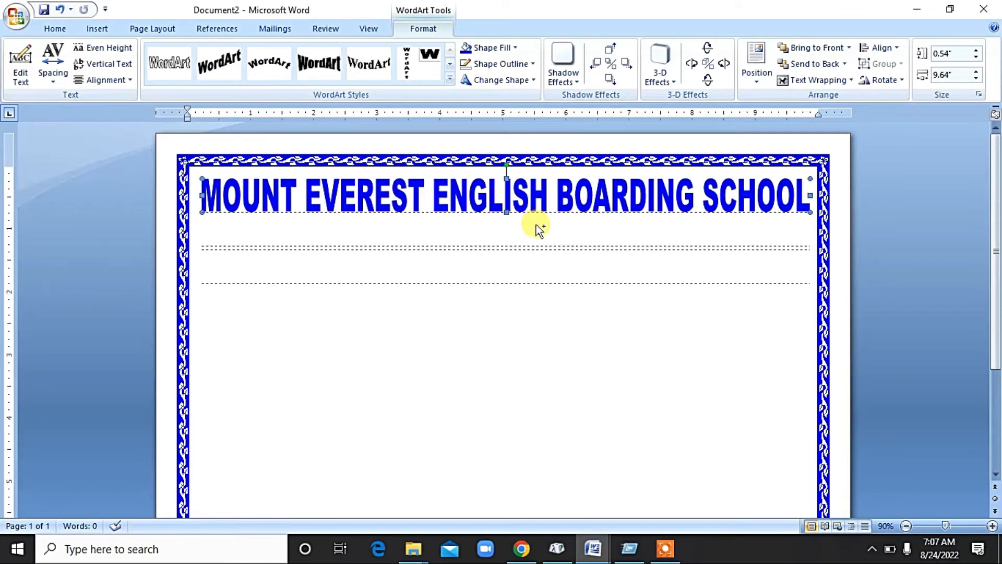
pyautogui.click(524, 259)
pyautogui.moveTo(522, 191); pyautogui.dragTo(532, 245)
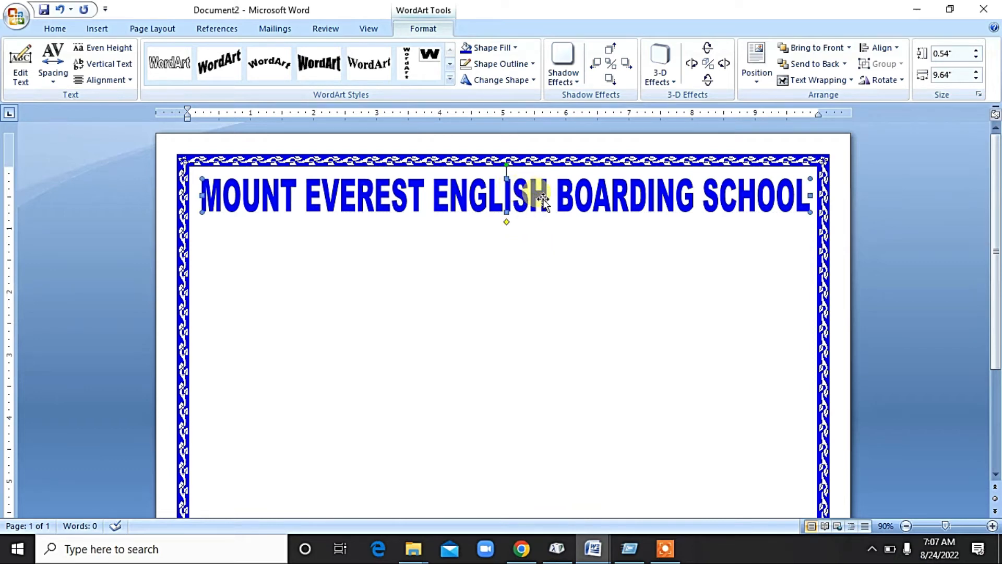
pyautogui.scroll(-5, 570, 242)
pyautogui.scroll(5, 570, 243)
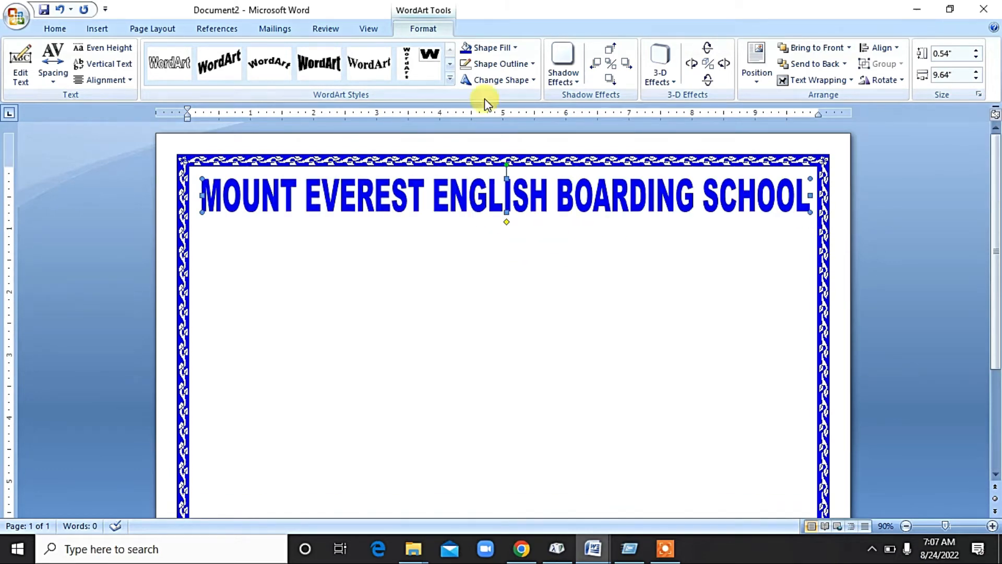
# Insert a plain outlined WordArt in Arial, size 36, reading "DIKTEL-1 ,KHOTANG"
pyautogui.click(96, 28)
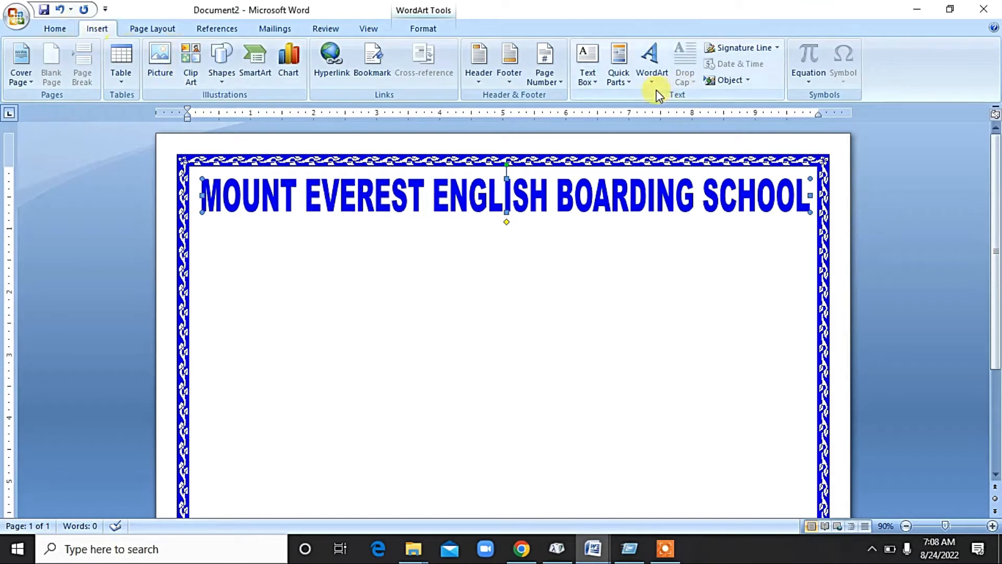
pyautogui.click(652, 75)
pyautogui.click(661, 108)
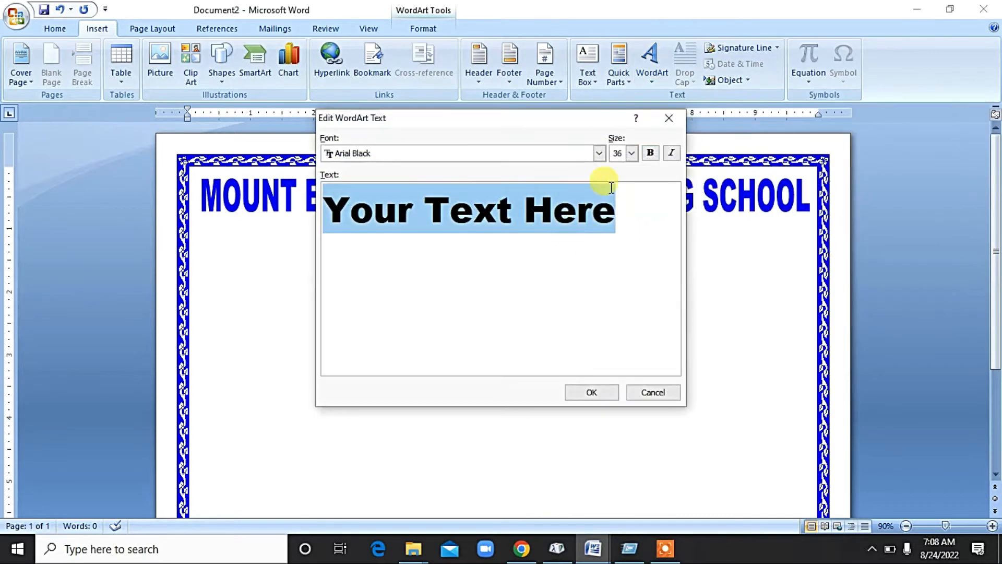
pyautogui.click(598, 153)
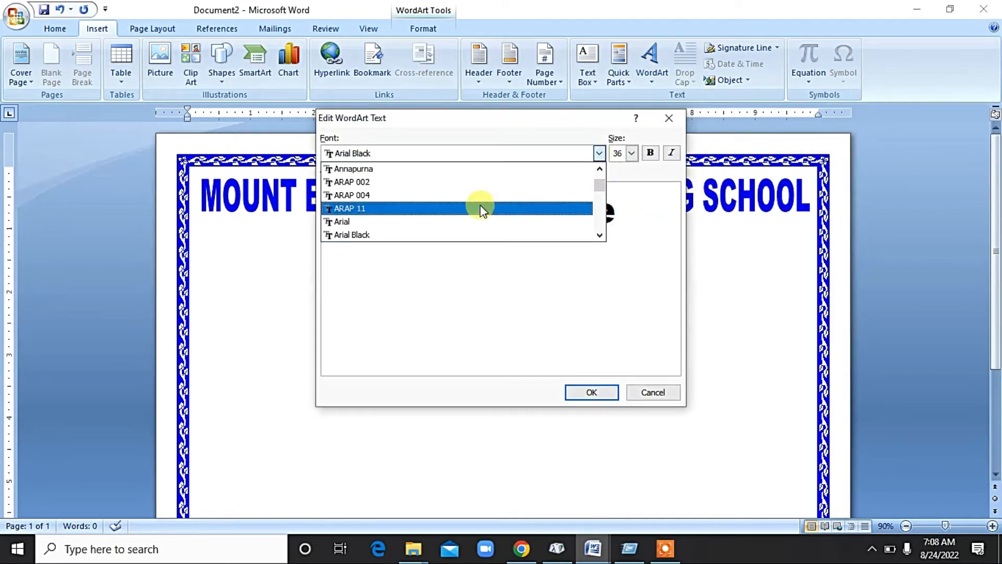
pyautogui.click(482, 206)
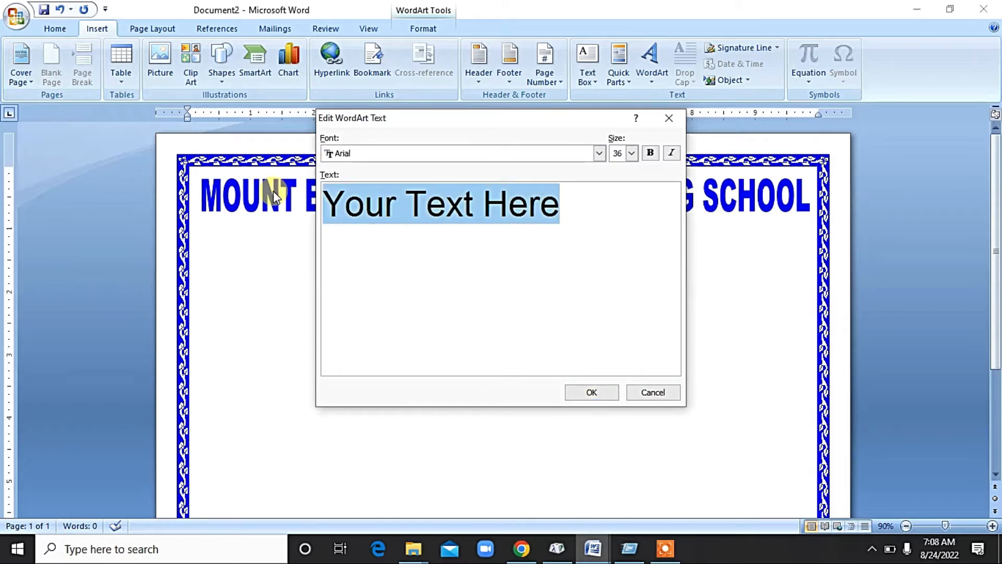
pyautogui.write('dK')
pyautogui.press('BackSpace')
pyautogui.press('BackSpace')
pyautogui.write('dl')
pyautogui.press('BackSpace')
pyautogui.press('BackSpace')
pyautogui.write('DIKTEL-1 ,KHOTANG')
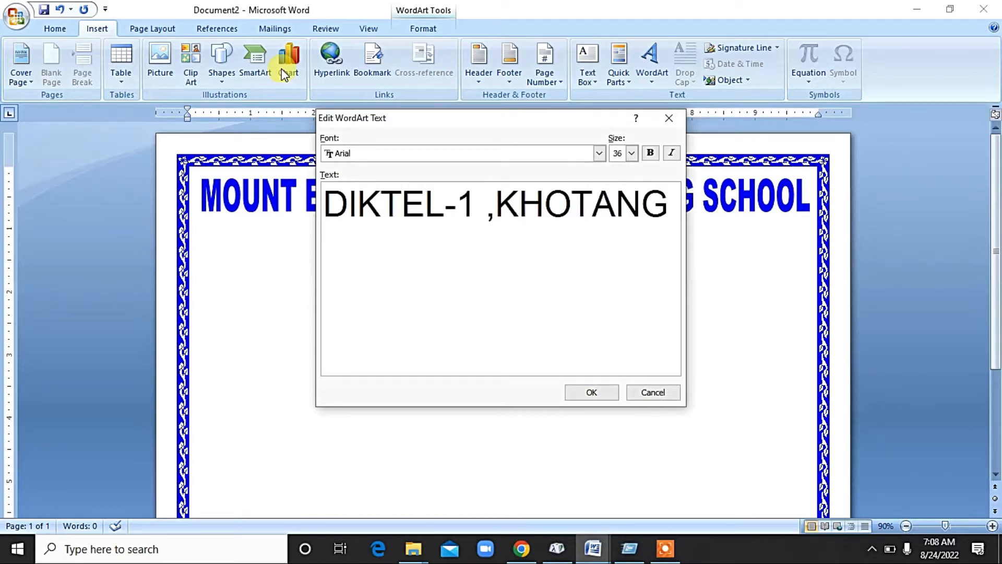
pyautogui.click(591, 392)
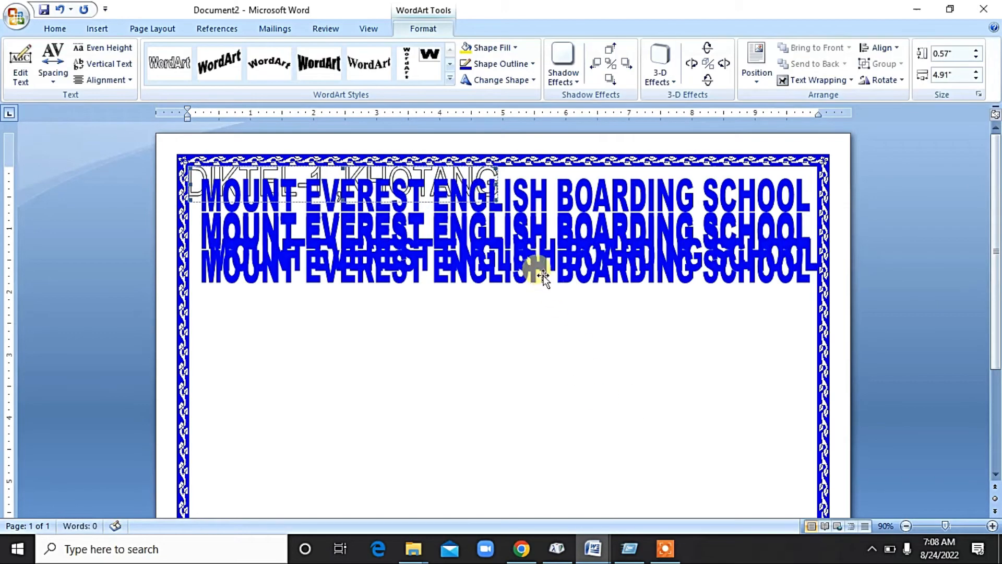
# Delete the stray duplicate school headings, keeping only the uppermost one
pyautogui.moveTo(529, 243); pyautogui.dragTo(561, 261)
pyautogui.press('Delete')
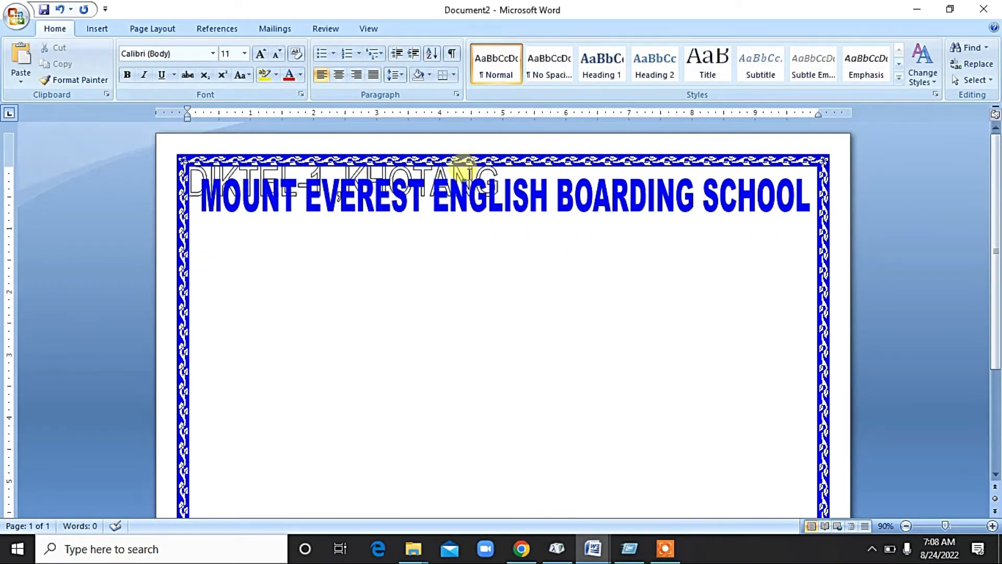
# Set the location line WordArt's text wrapping to In Front of Text
pyautogui.click(466, 169)
pyautogui.click(422, 31)
pyautogui.click(796, 83)
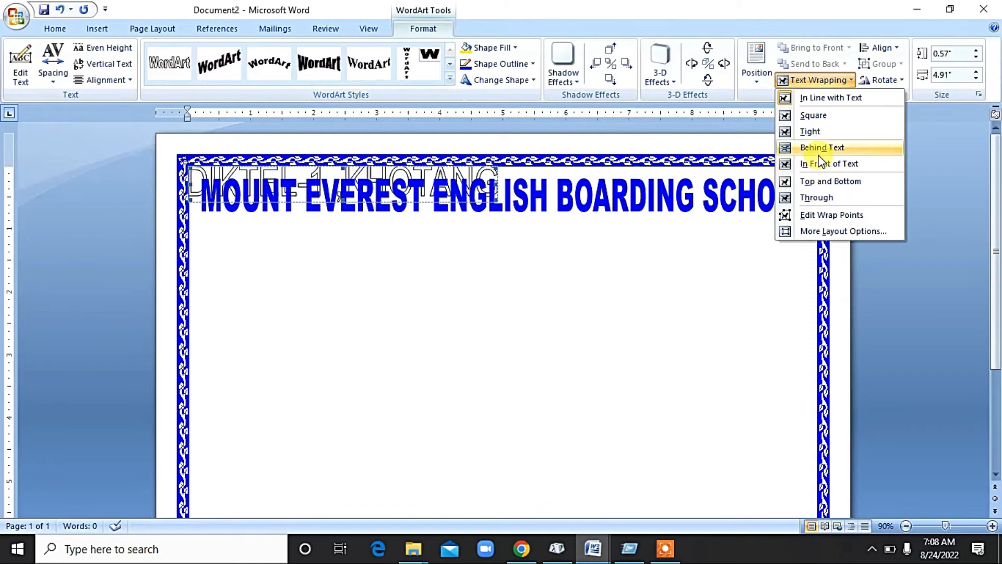
pyautogui.click(817, 163)
# Give the location line a blue outline and fill, and move it directly below the school heading
pyautogui.click(500, 63)
pyautogui.click(502, 216)
pyautogui.click(496, 47)
pyautogui.click(466, 184)
pyautogui.moveTo(501, 212); pyautogui.dragTo(609, 223)
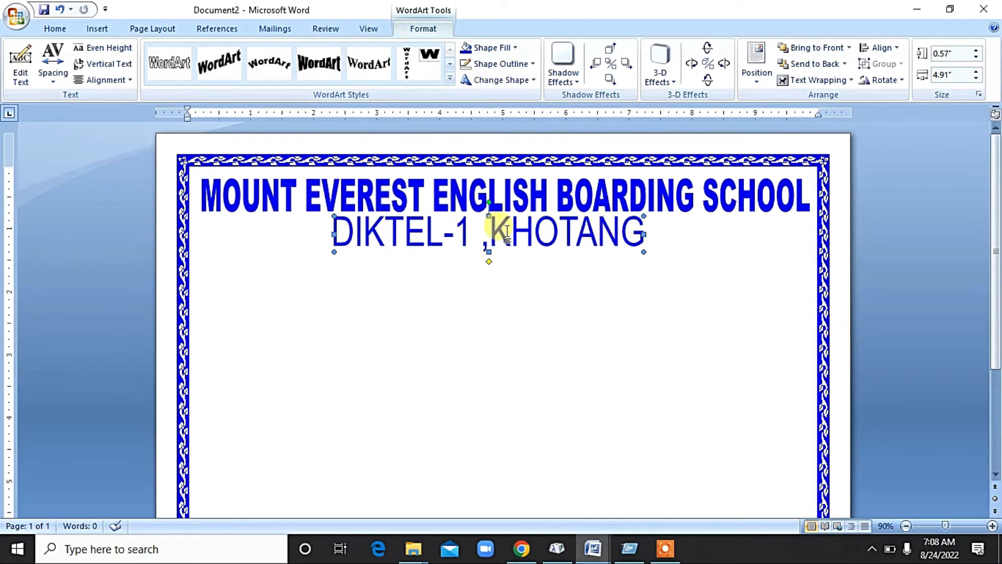
# Reduce the location line's font size, making it about 2.44 inches wide, and center it below the school heading
pyautogui.rightClick(529, 228)
pyautogui.click(569, 286)
pyautogui.click(632, 153)
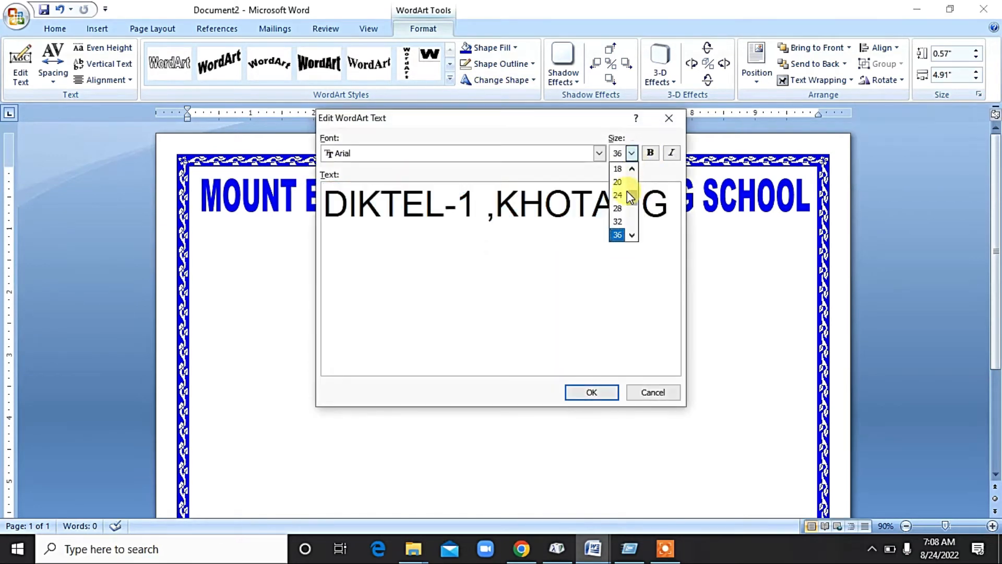
pyautogui.click(618, 195)
pyautogui.click(592, 392)
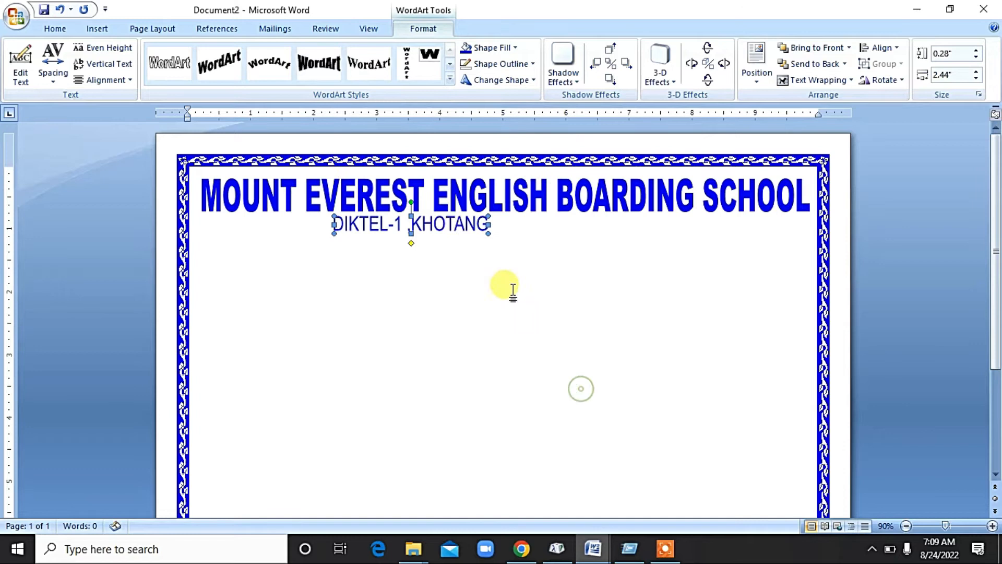
pyautogui.moveTo(461, 225)
pyautogui.mouseDown()
pyautogui.moveTo(530, 230)
pyautogui.moveTo(477, 226)
pyautogui.moveTo(477, 235)
pyautogui.mouseUp()
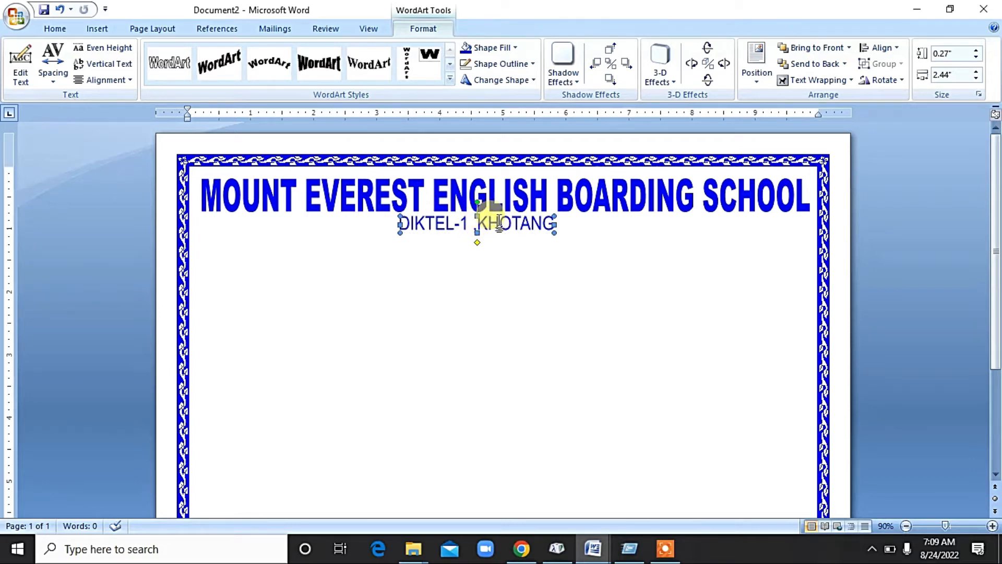
pyautogui.moveTo(506, 224); pyautogui.dragTo(515, 228)
# Set the location line WordArt's font size to 16
pyautogui.rightClick(506, 236)
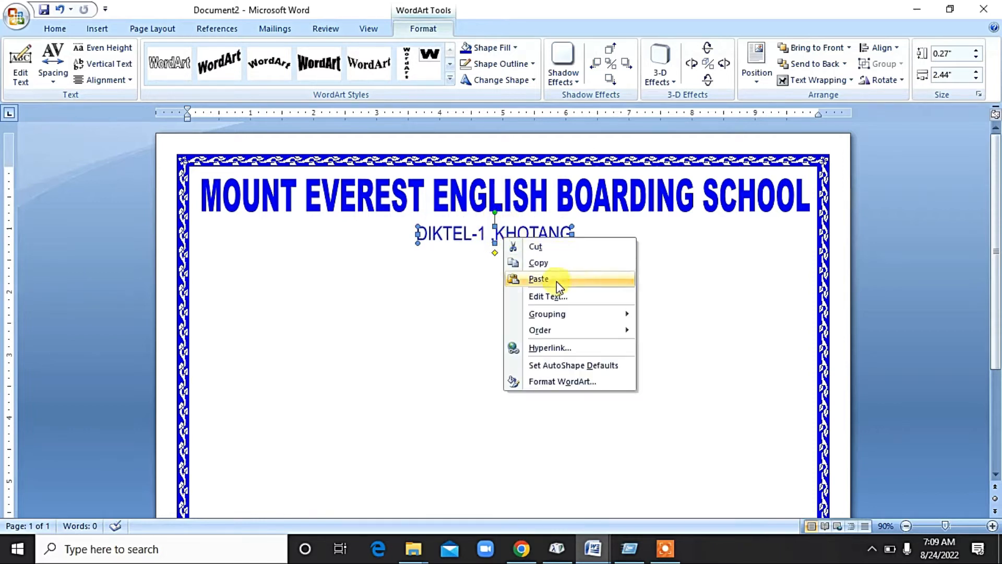
pyautogui.click(516, 293)
pyautogui.click(626, 154)
pyautogui.click(618, 222)
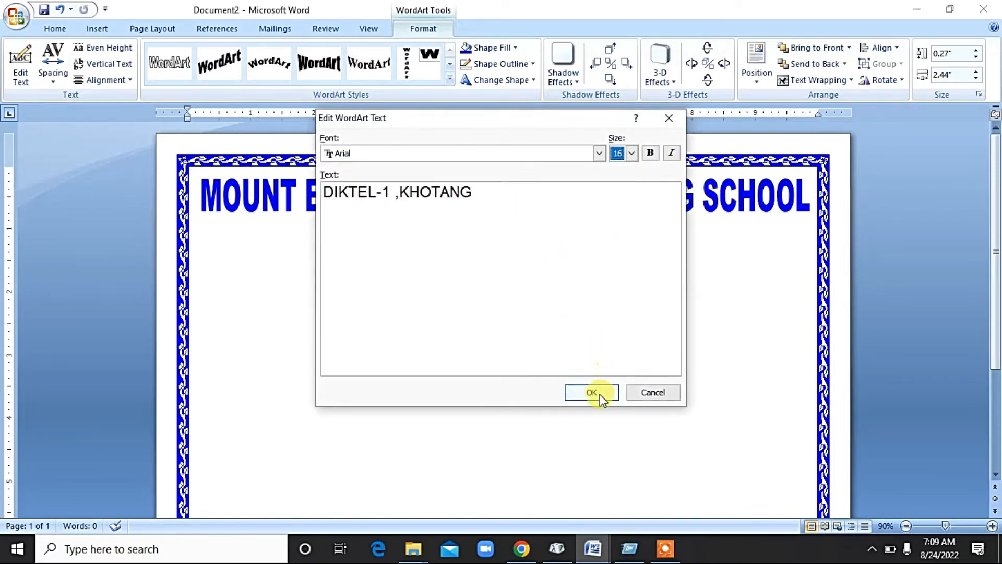
pyautogui.click(599, 393)
# Draw an Up Ribbon banner about 6.14 inches wide and 0.74 inch high, and place it just below the location line
pyautogui.click(97, 28)
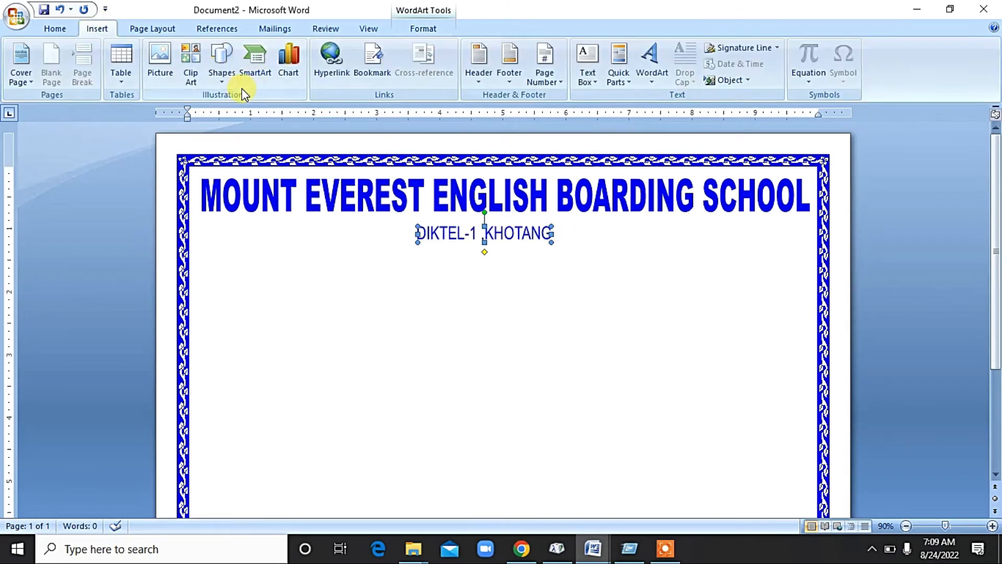
pyautogui.click(222, 65)
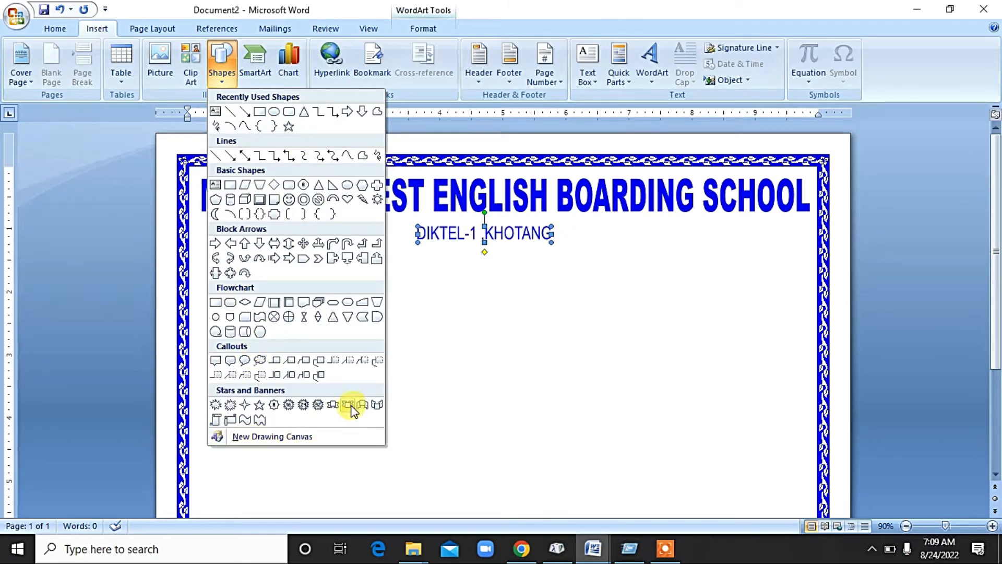
pyautogui.click(332, 406)
pyautogui.moveTo(334, 288); pyautogui.dragTo(721, 333)
pyautogui.moveTo(393, 282); pyautogui.dragTo(386, 283)
pyautogui.moveTo(489, 317); pyautogui.dragTo(484, 257)
# Give the ribbon banner a red fill and a white outline
pyautogui.rightClick(486, 287)
pyautogui.moveTo(576, 390)
pyautogui.click(459, 287)
pyautogui.click(498, 49)
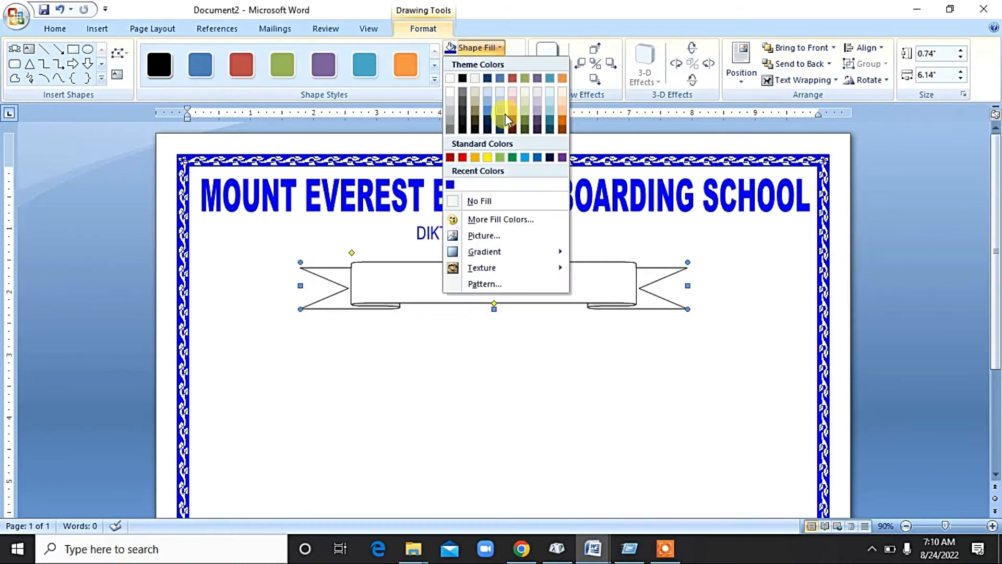
pyautogui.click(462, 158)
pyautogui.click(509, 64)
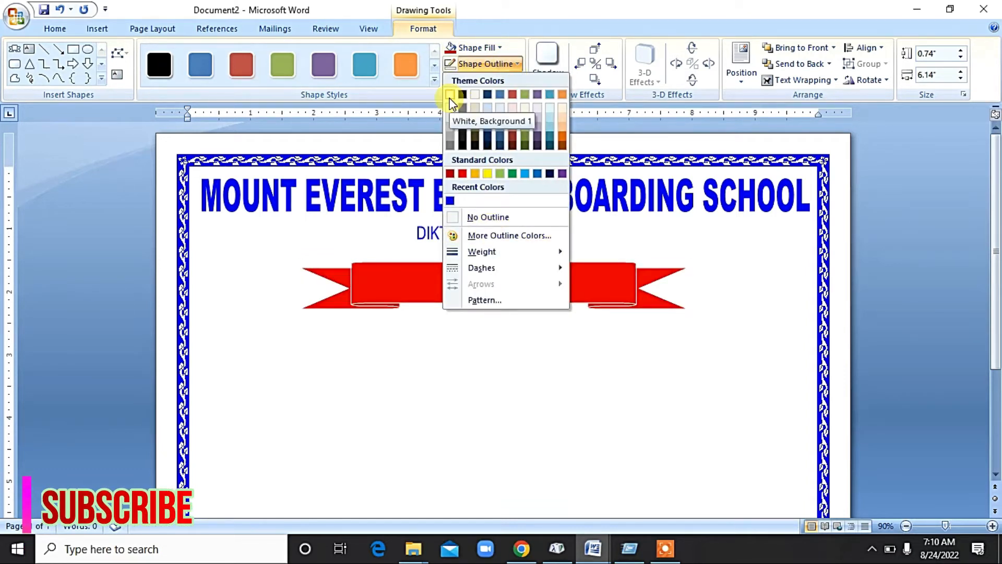
pyautogui.click(449, 97)
pyautogui.rightClick(482, 280)
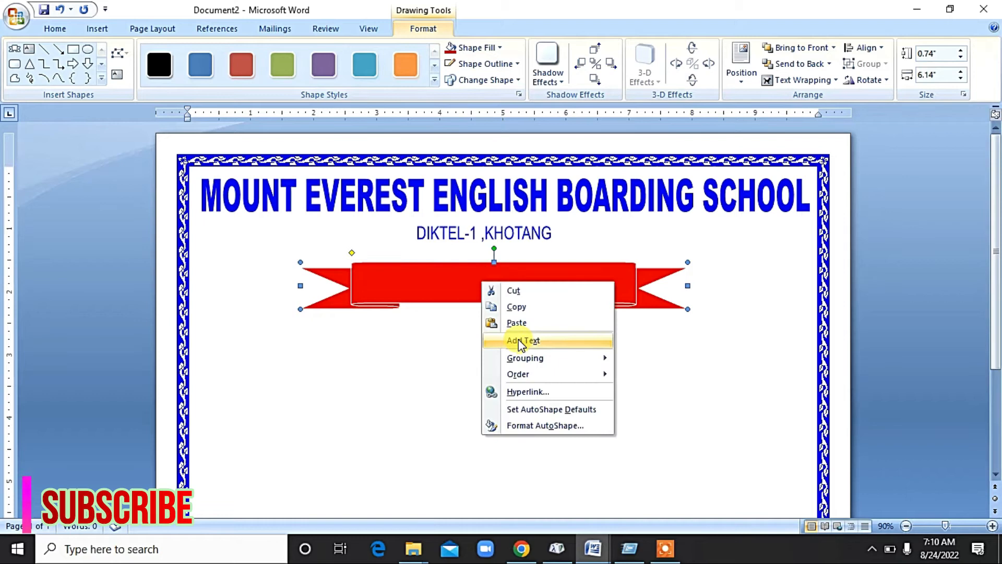
pyautogui.click(441, 287)
# Insert a plain outlined WordArt in Arial Black, size 36, reading "CHARACTER CERTIFICATE"
pyautogui.click(97, 29)
pyautogui.click(652, 62)
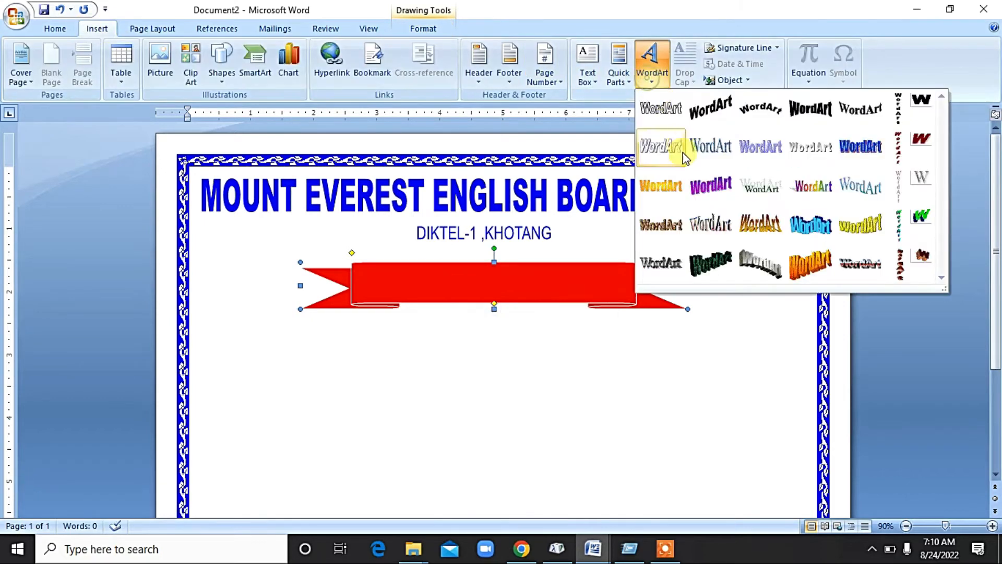
pyautogui.click(662, 109)
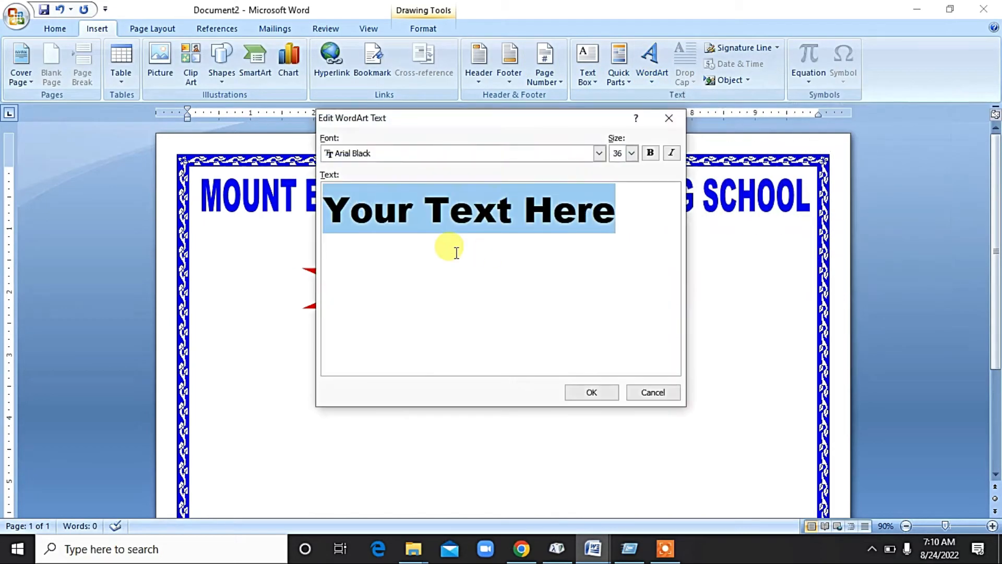
pyautogui.write('CAH')
pyautogui.press('BackSpace')
pyautogui.press('BackSpace')
pyautogui.write('HARC')
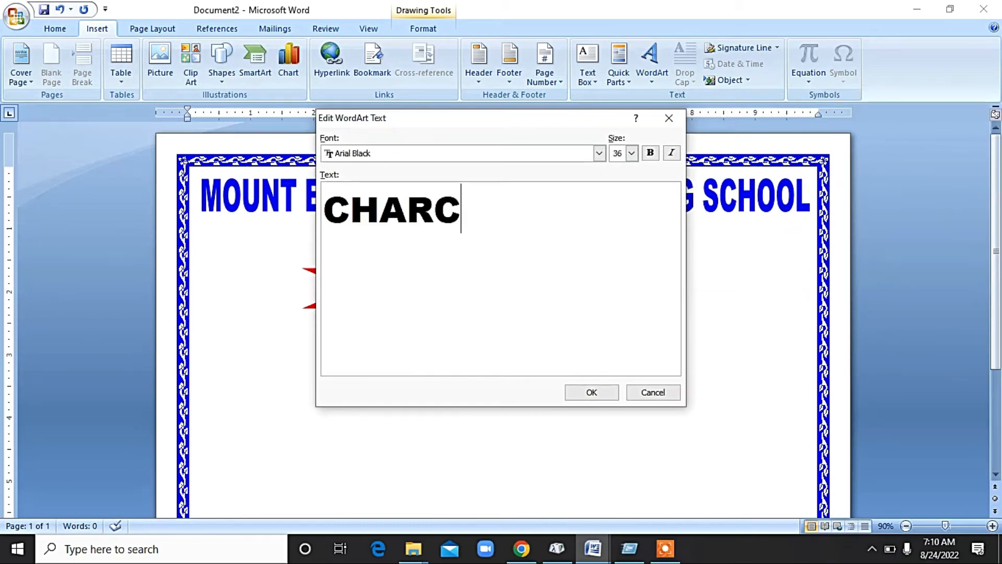
pyautogui.press('BackSpace')
pyautogui.write('ACTER CERTIFICATE')
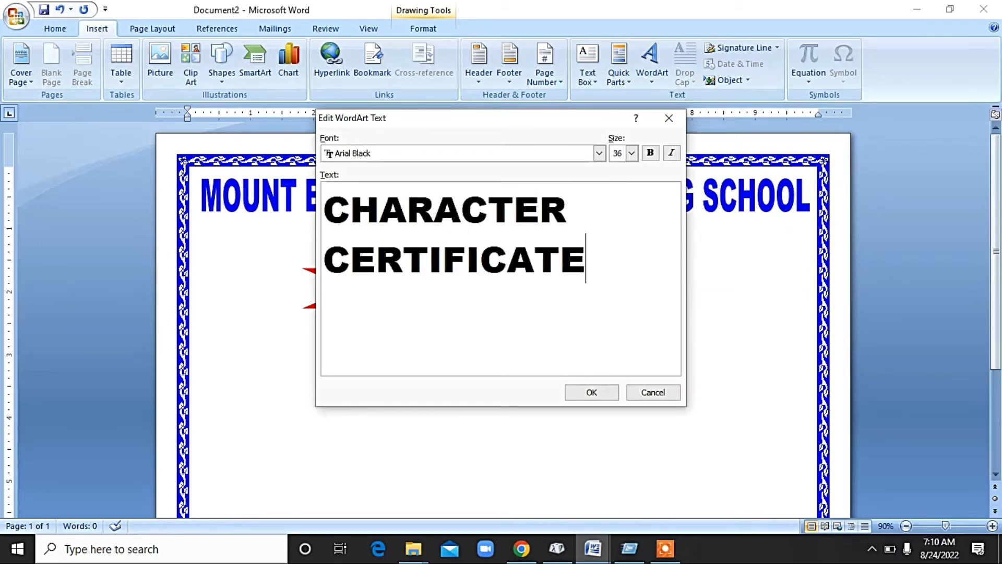
pyautogui.click(592, 391)
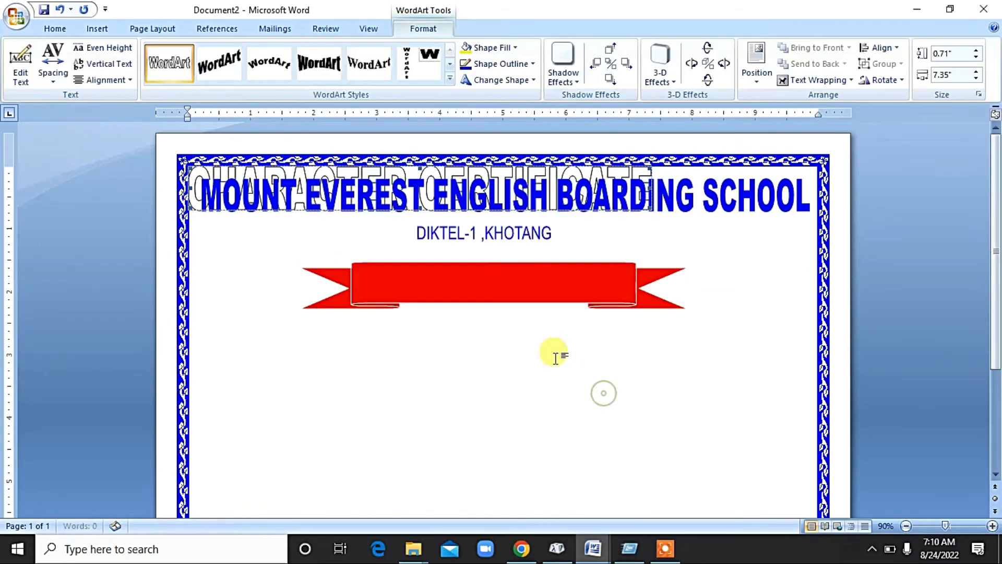
# Set the CHARACTER CERTIFICATE WordArt's text wrapping to In Front of Text and move it onto the red ribbon
pyautogui.click(515, 48)
pyautogui.click(496, 202)
pyautogui.click(509, 64)
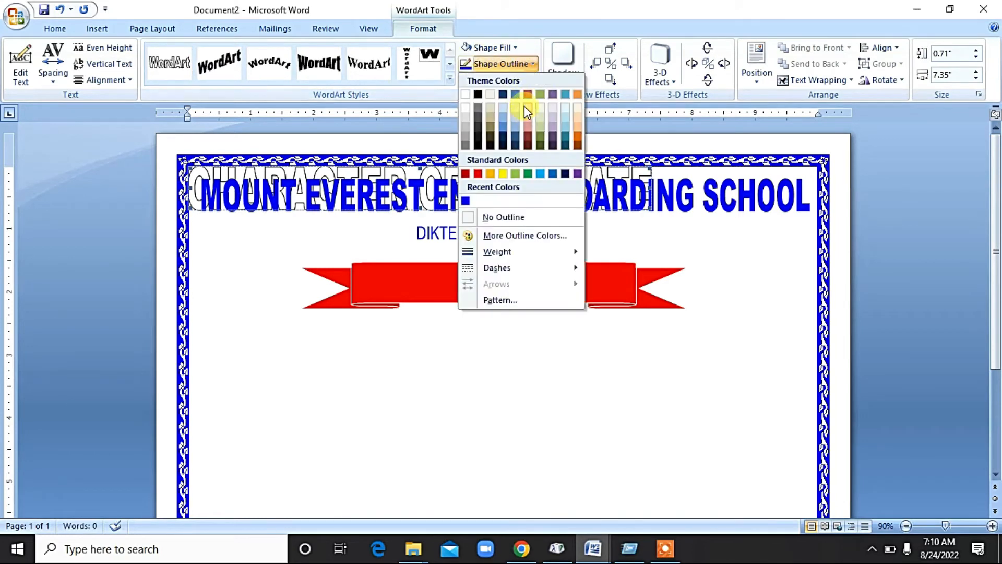
pyautogui.click(814, 80)
pyautogui.click(812, 161)
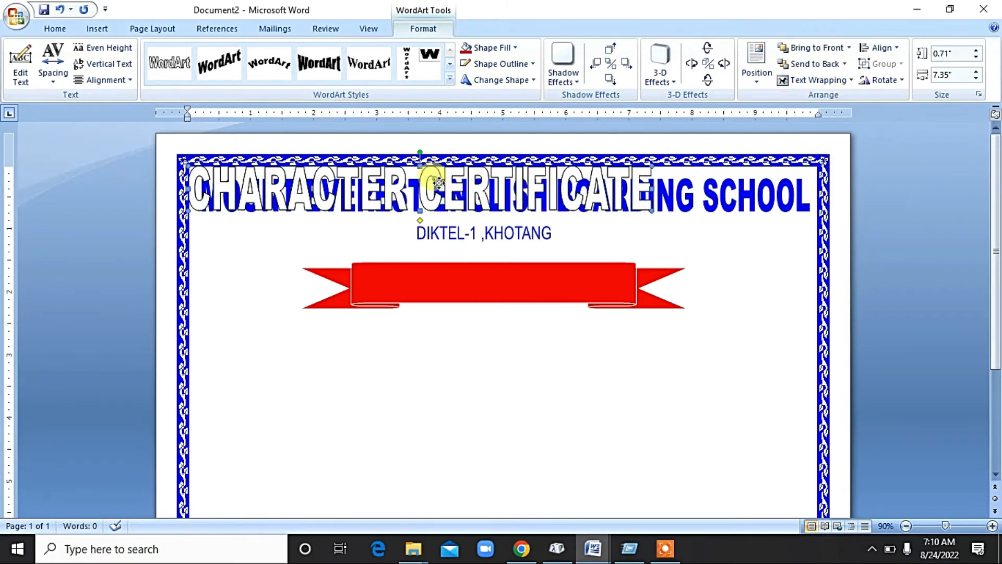
pyautogui.moveTo(434, 173); pyautogui.dragTo(501, 276)
# Reduce the CHARACTER CERTIFICATE WordArt's font size so the text is about 4.18 inches wide and 0.4 inch high
pyautogui.rightClick(553, 297)
pyautogui.click(618, 359)
pyautogui.click(630, 153)
pyautogui.click(616, 182)
pyautogui.click(591, 392)
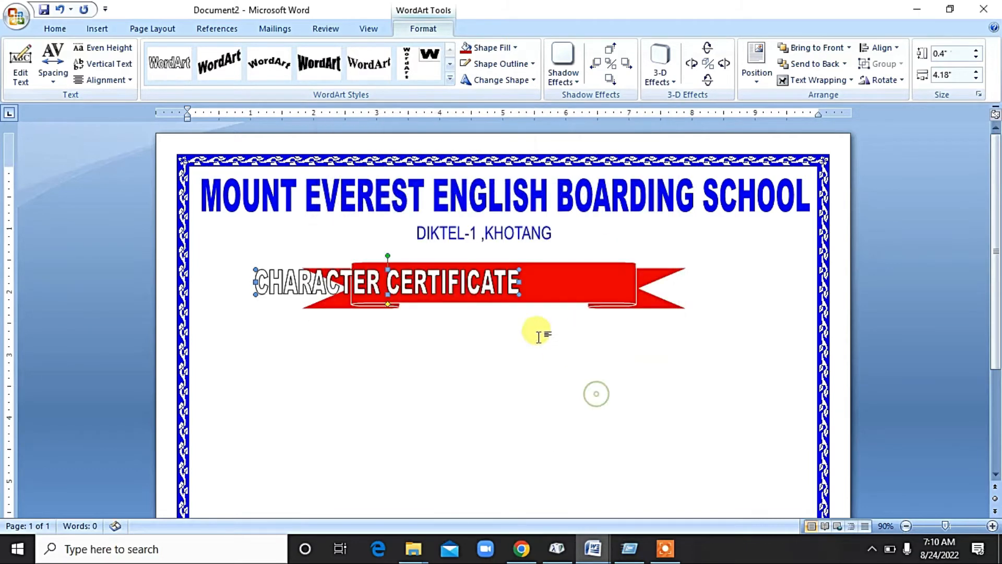
# Widen the ribbon on both sides to about 6.85 inches and position the CHARACTER CERTIFICATE text in its middle
pyautogui.moveTo(547, 282); pyautogui.dragTo(547, 282)
pyautogui.click(654, 274)
pyautogui.moveTo(686, 285); pyautogui.dragTo(714, 286)
pyautogui.moveTo(305, 285); pyautogui.dragTo(284, 285)
pyautogui.click(537, 286)
pyautogui.moveTo(601, 280); pyautogui.dragTo(601, 279)
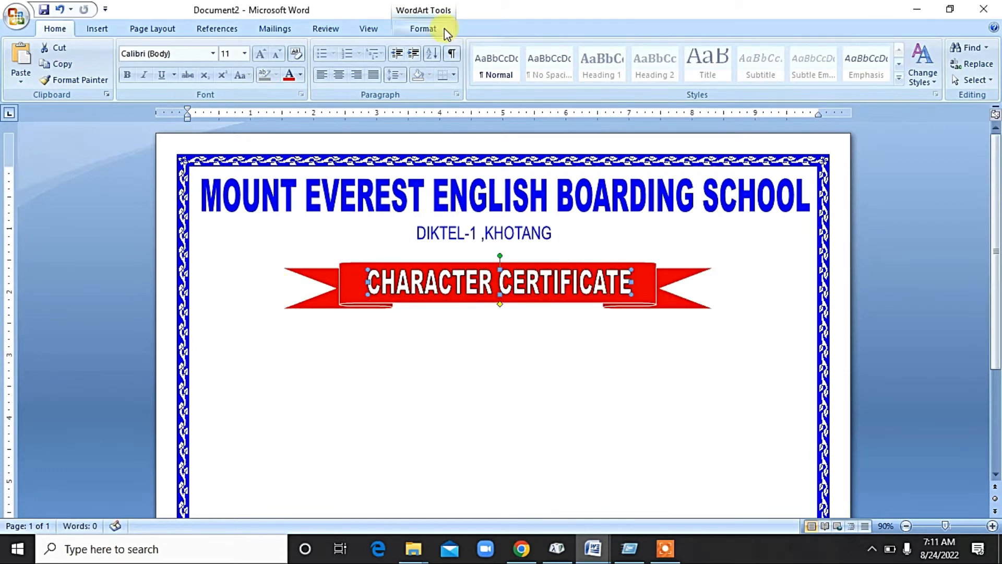
# Remove the outline from the CHARACTER CERTIFICATE WordArt
pyautogui.click(429, 30)
pyautogui.click(502, 64)
pyautogui.click(512, 217)
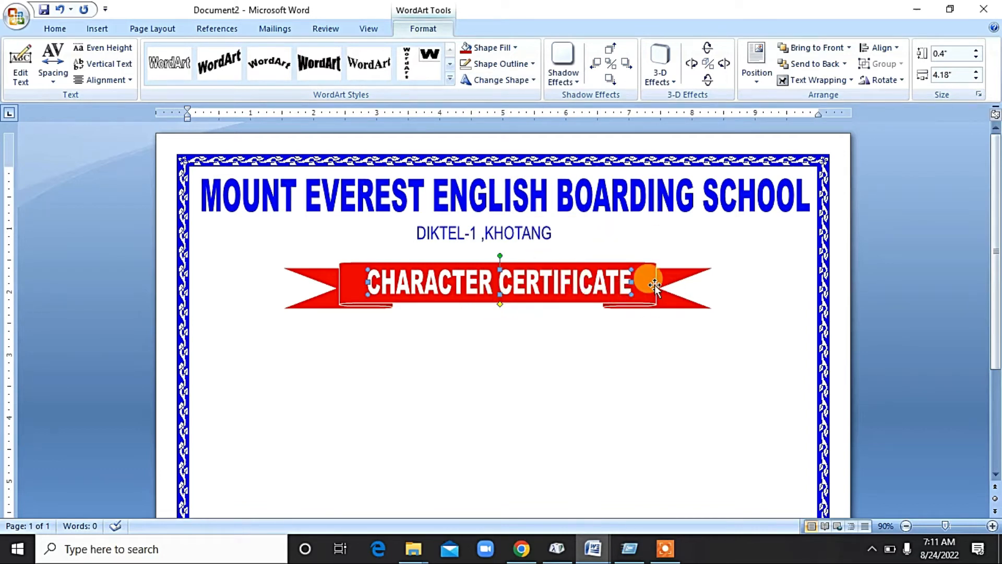
# Align the red ribbon banner to the horizontal center of the page
pyautogui.click(646, 277)
pyautogui.click(423, 28)
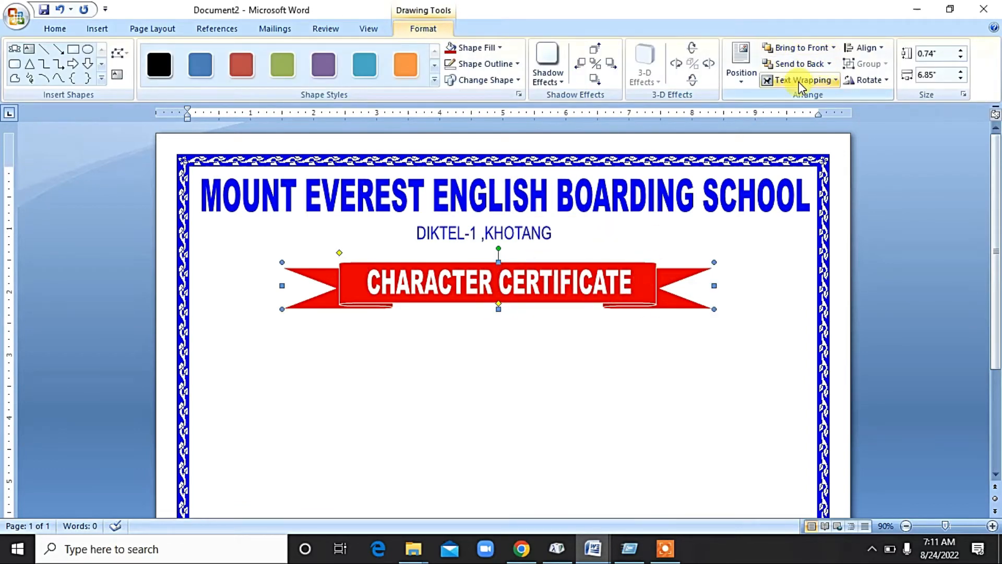
pyautogui.click(866, 48)
pyautogui.click(876, 81)
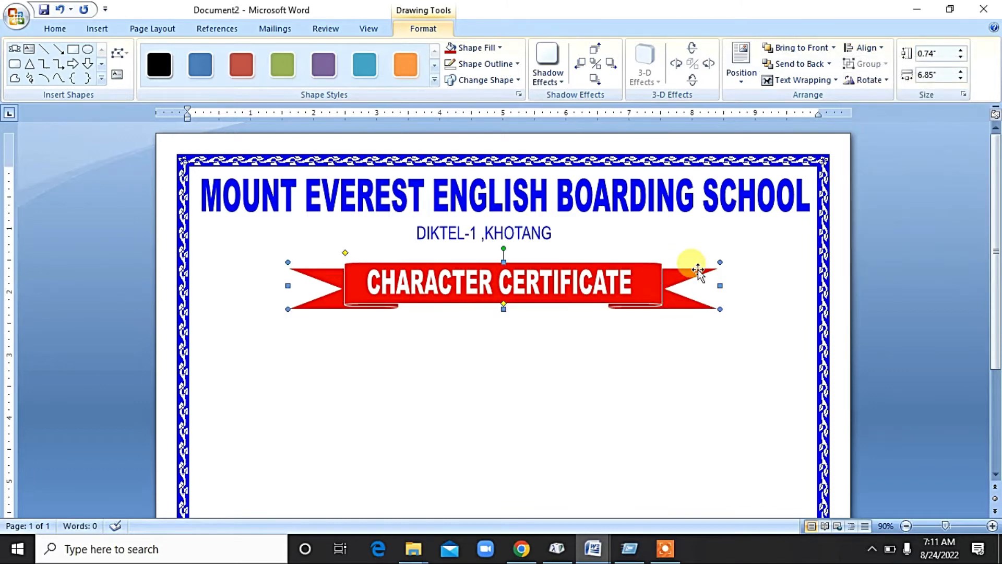
pyautogui.rightClick(642, 291)
pyautogui.click(720, 368)
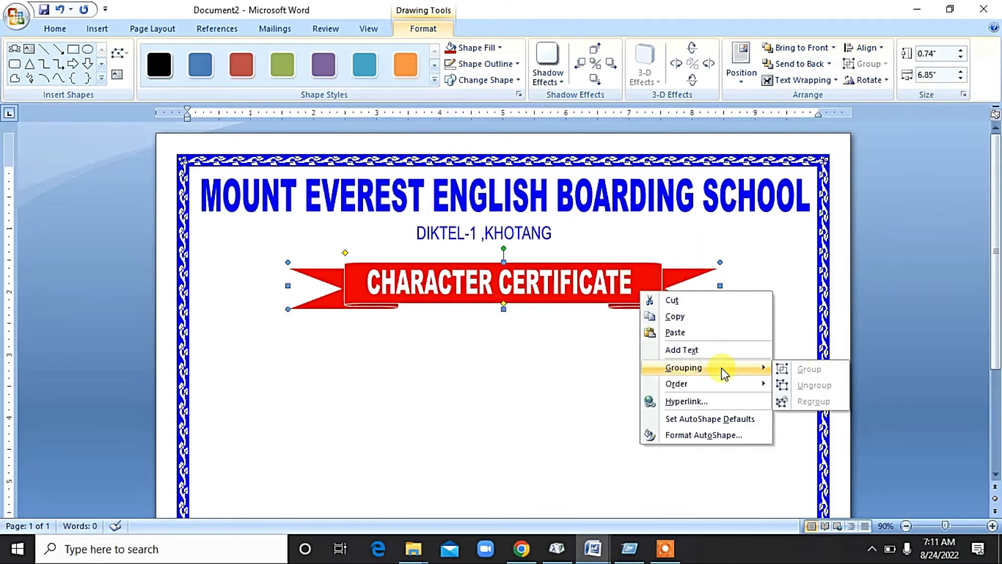
pyautogui.click(693, 261)
pyautogui.click(656, 277)
pyautogui.rightClick(618, 285)
pyautogui.click(668, 359)
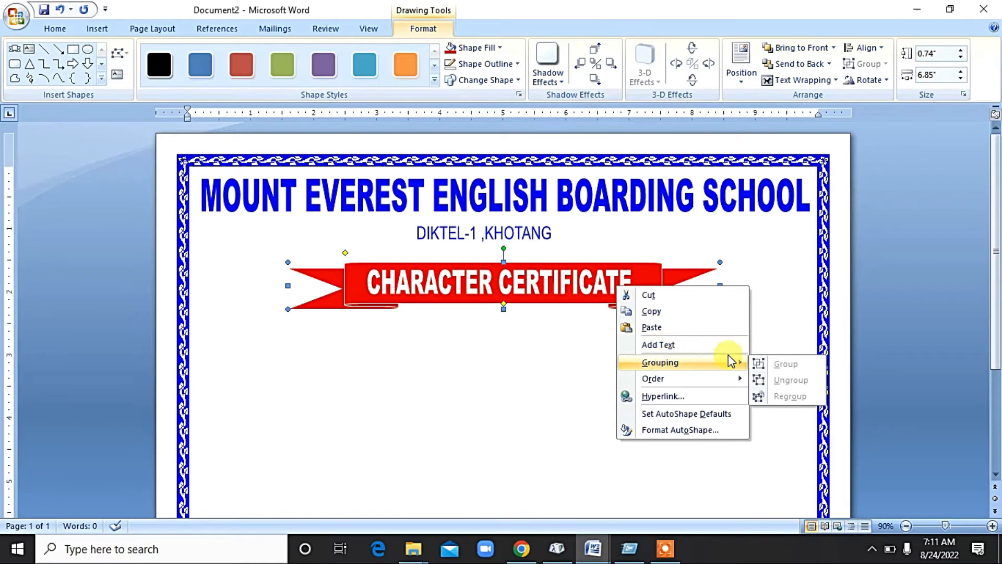
pyautogui.click(553, 265)
pyautogui.click(699, 226)
pyautogui.click(601, 274)
pyautogui.rightClick(654, 279)
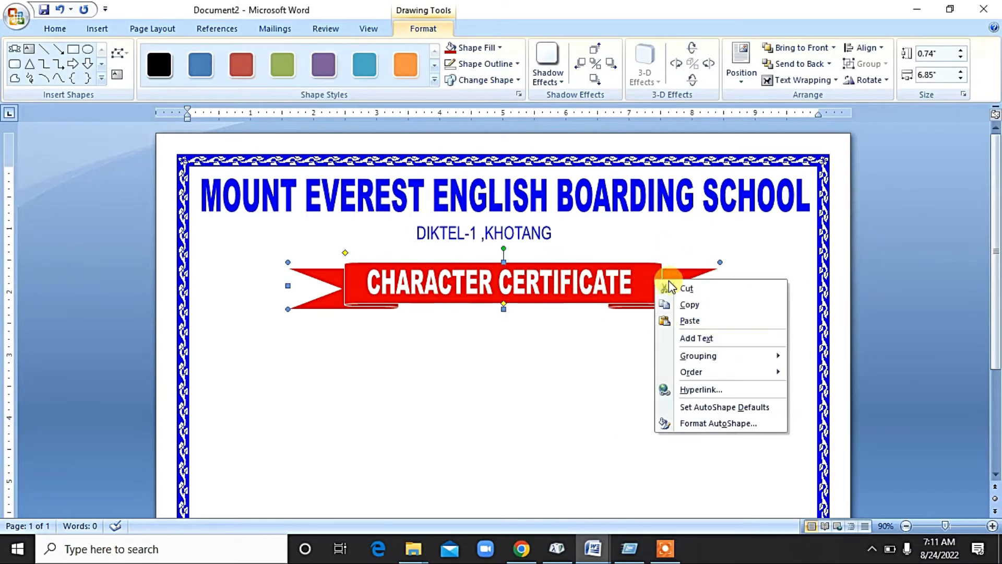
pyautogui.click(705, 241)
# Group the red ribbon banner and the CHARACTER CERTIFICATE WordArt into one object
pyautogui.click(662, 286)
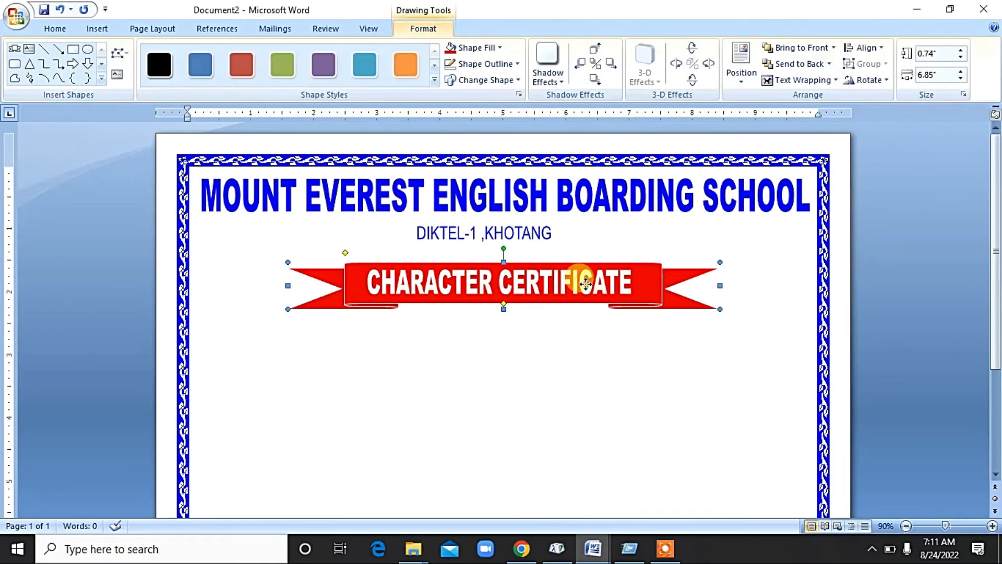
pyautogui.click(652, 280)
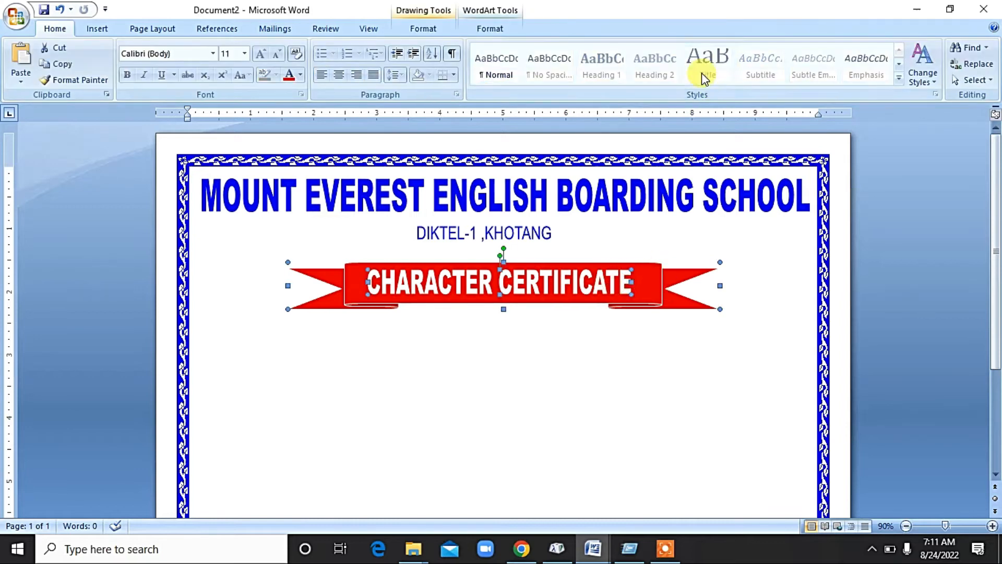
pyautogui.rightClick(622, 283)
pyautogui.click(783, 343)
# Shrink the grouped ribbon title slightly and place it just below the location line
pyautogui.moveTo(720, 262); pyautogui.dragTo(691, 269)
pyautogui.moveTo(582, 288); pyautogui.dragTo(588, 296)
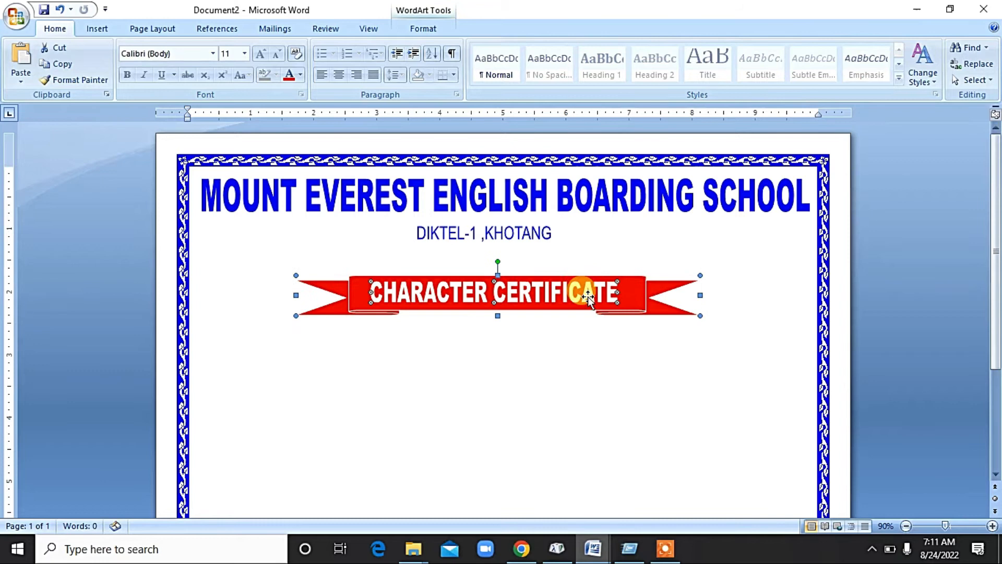
pyautogui.moveTo(503, 279)
pyautogui.mouseDown()
pyautogui.moveTo(501, 264)
pyautogui.moveTo(513, 266)
pyautogui.mouseUp()
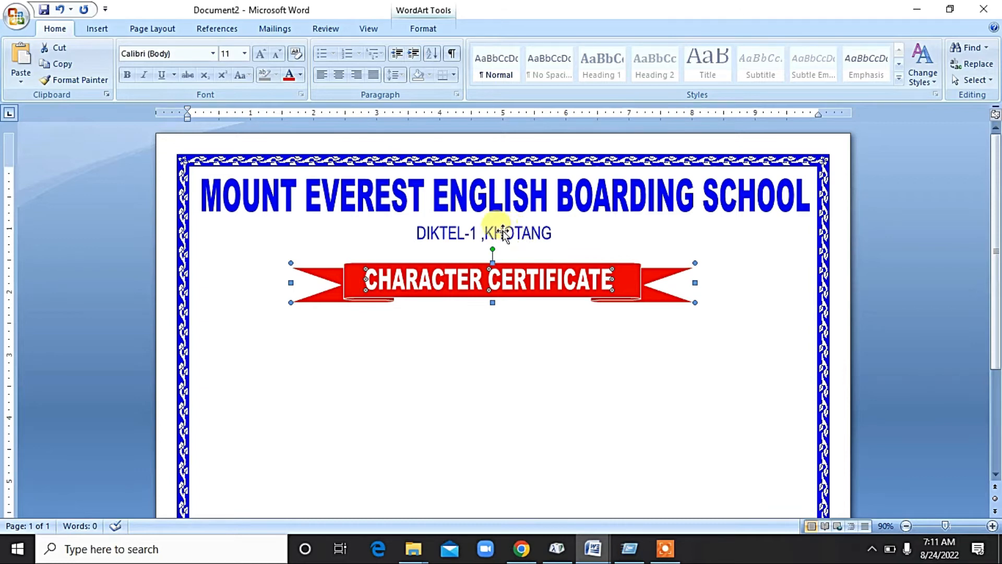
# Select the school name WordArt together with the grouped ribbon title
pyautogui.keyDown('shift'); pyautogui.click(521, 203); pyautogui.keyUp('shift')
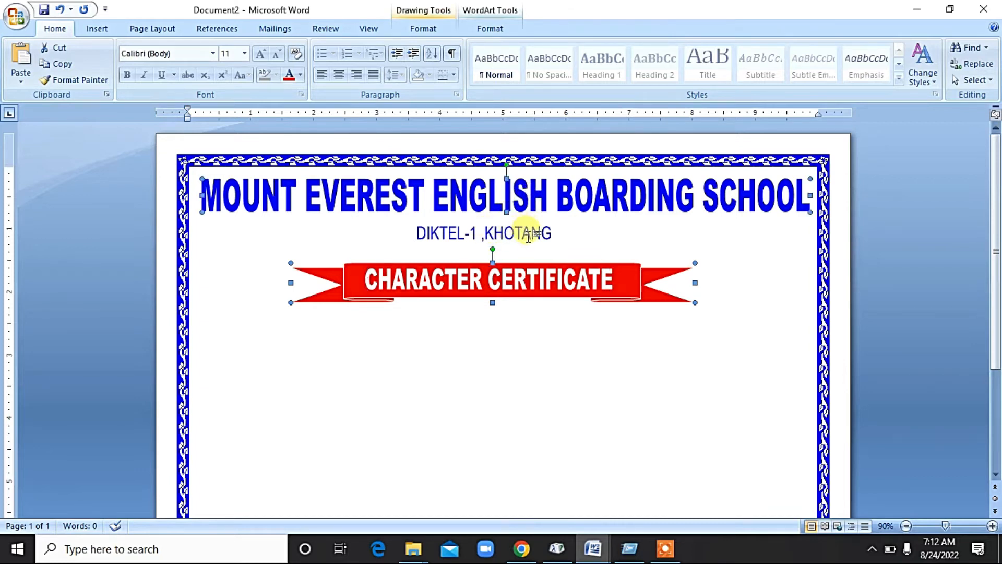